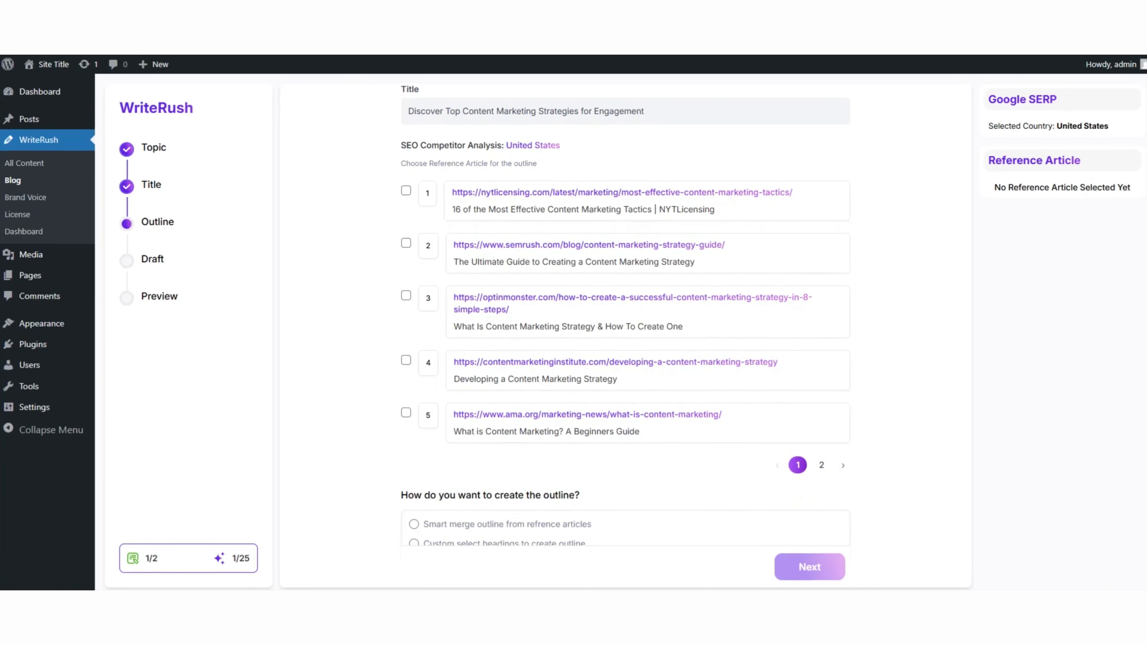
# Select the Semrush content marketing strategy guide and the Content Marketing Institute article as reference articles.
pyautogui.click(406, 243)
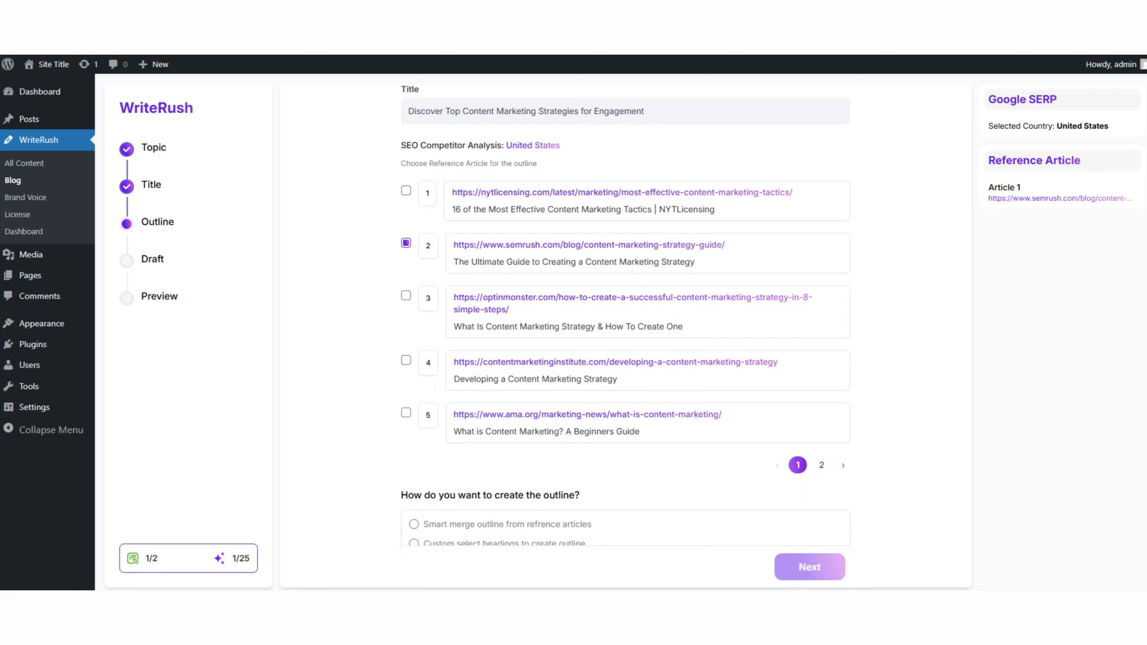
pyautogui.scroll(-1, 624, 316)
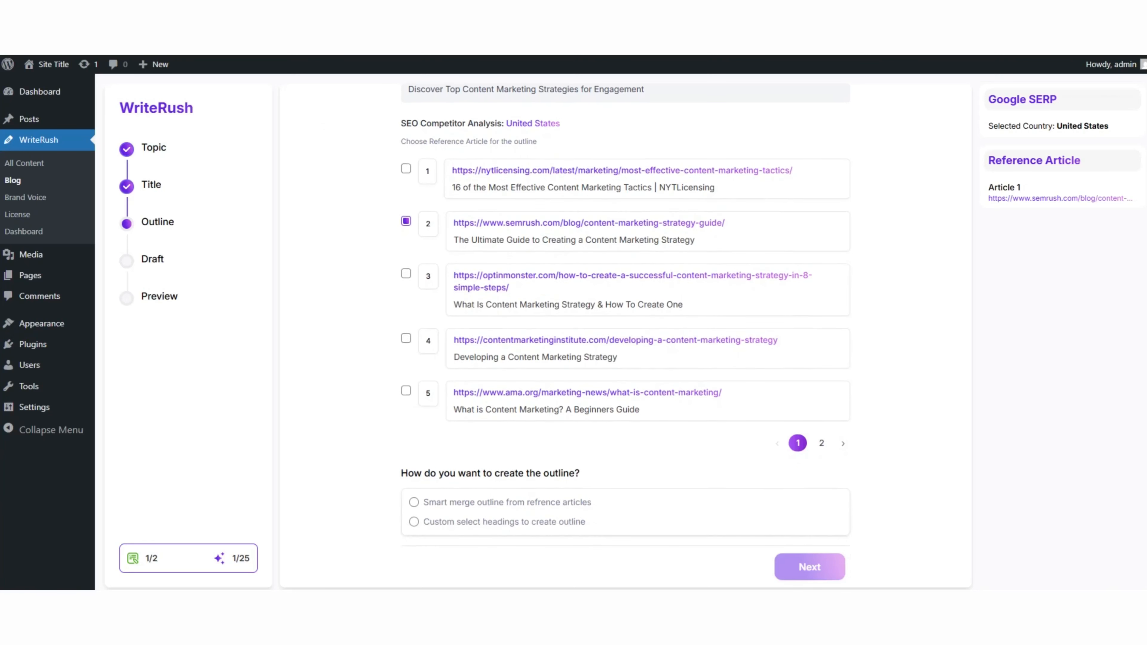
pyautogui.click(406, 338)
pyautogui.scroll(-1, 587, 389)
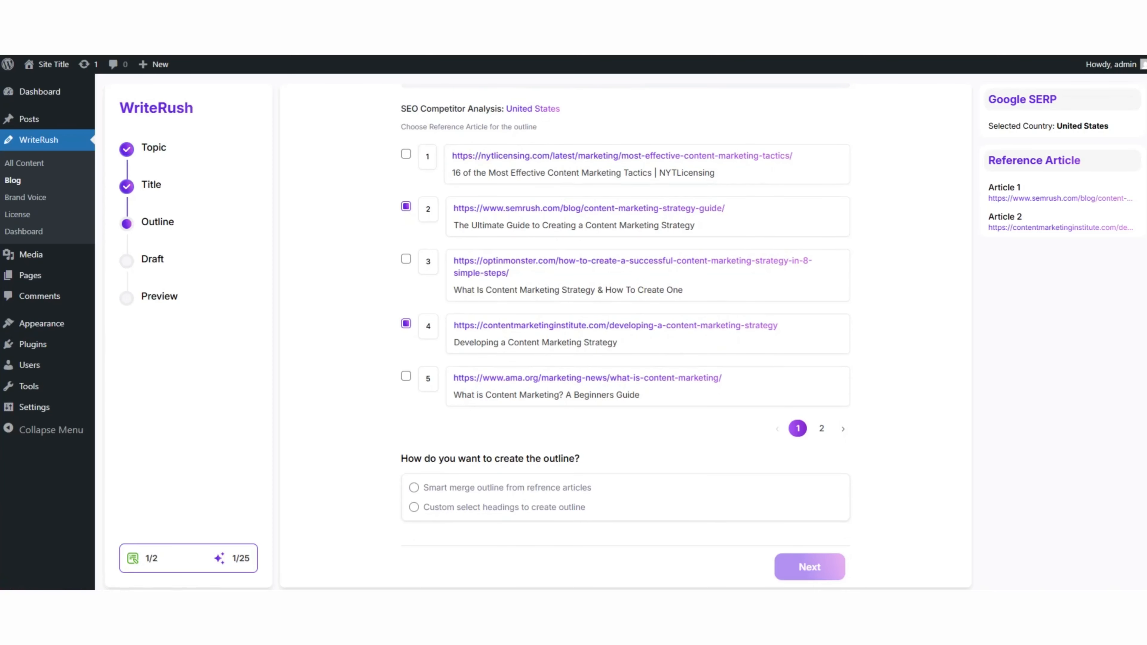
# Set the outline creation method to custom select headings and continue to the heading selection.
pyautogui.click(414, 507)
pyautogui.scroll(-1, 623, 334)
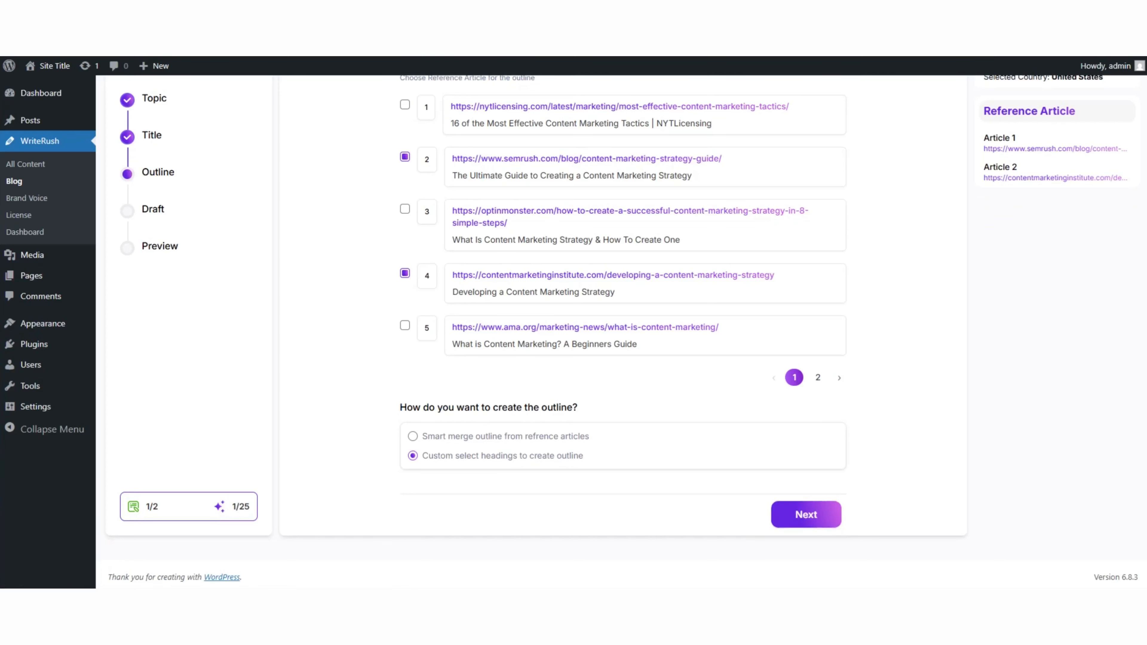
pyautogui.click(806, 515)
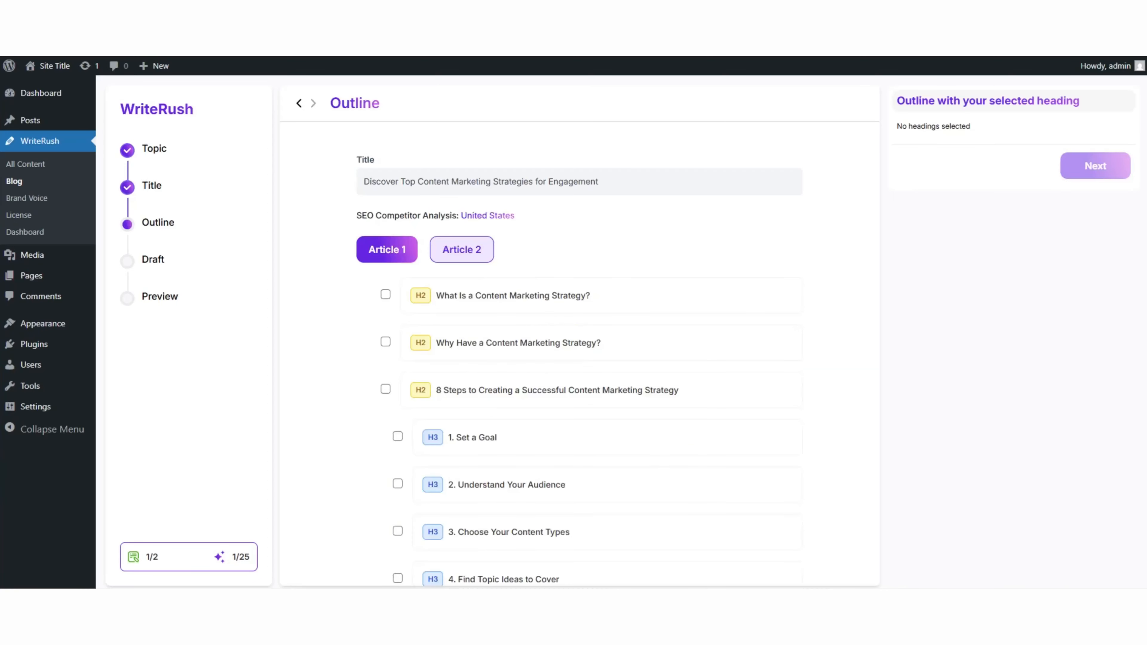
# Select Article 1's H2 headings "What Is a Content Marketing Strategy?", "Why Have a Content Marketing Strategy?" and "8 Steps to Creating a Successful Content Marketing Strategy".
pyautogui.scroll(-2, 579, 334)
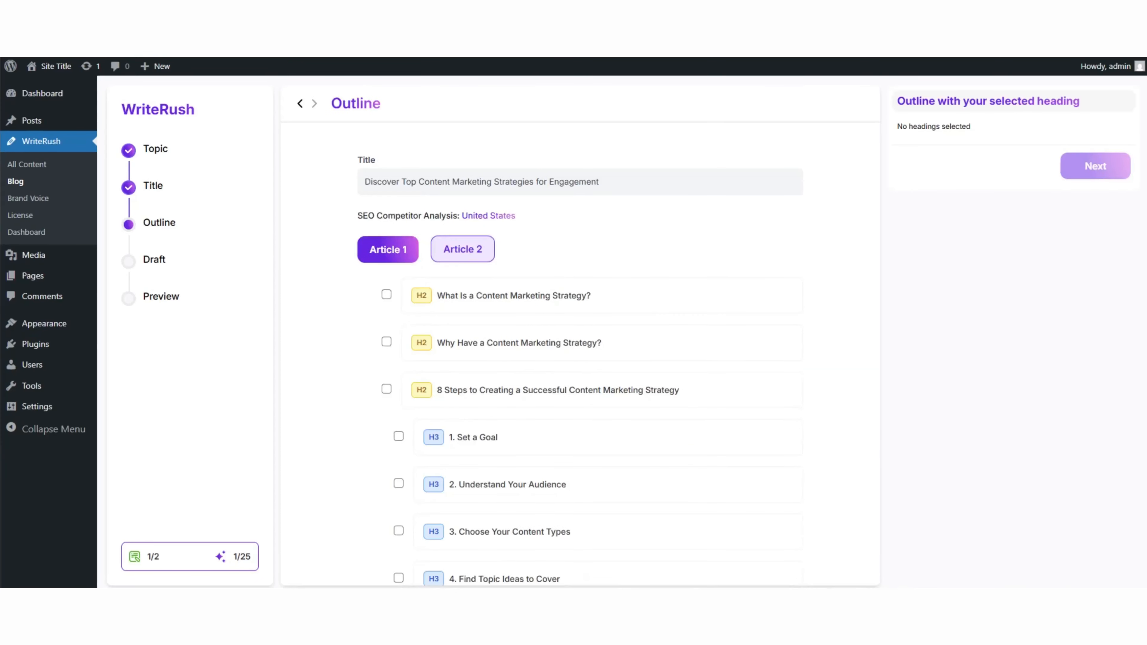
pyautogui.click(386, 295)
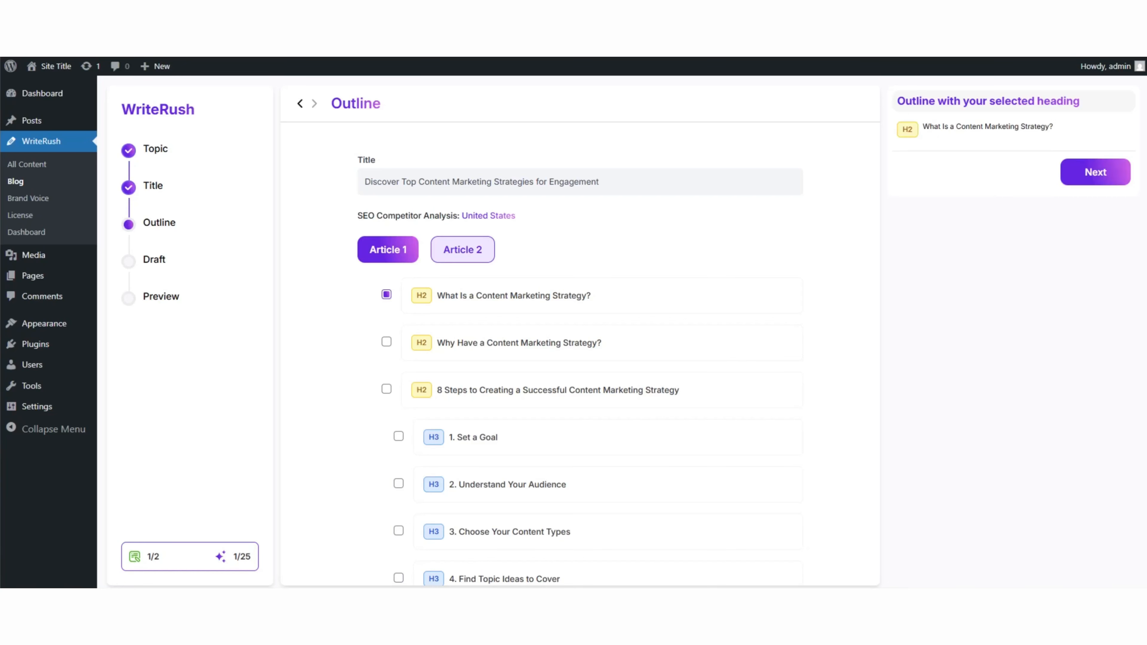
pyautogui.scroll(-1, 387, 334)
pyautogui.click(386, 332)
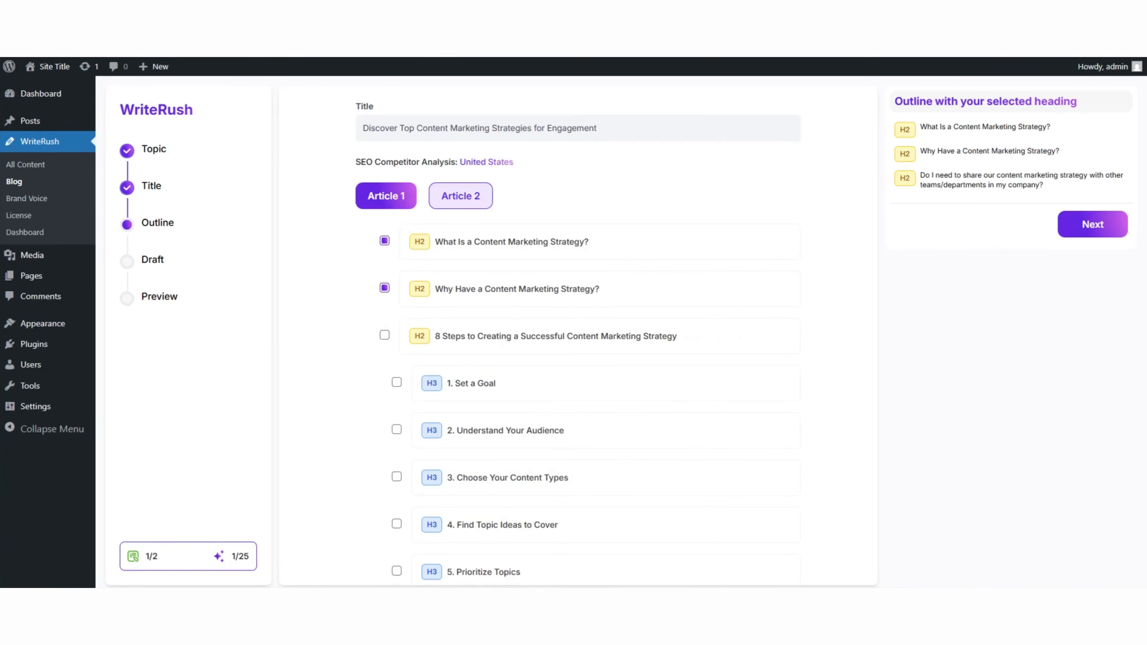
pyautogui.click(384, 335)
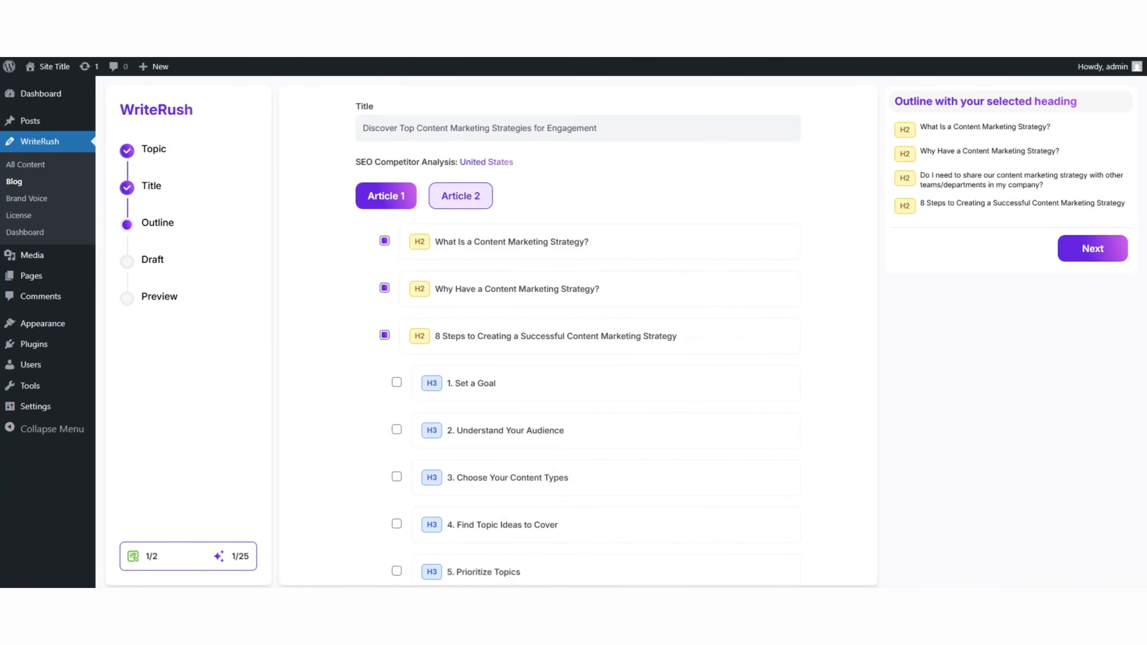
# Add the H3 headings from "1. Set a Goal" to "8. Monitor Your Performance" plus "Start Crafting Your Content Marketing Strategy", and create the outline.
pyautogui.click(396, 382)
pyautogui.click(396, 429)
pyautogui.scroll(-1, 396, 430)
pyautogui.click(396, 408)
pyautogui.click(396, 454)
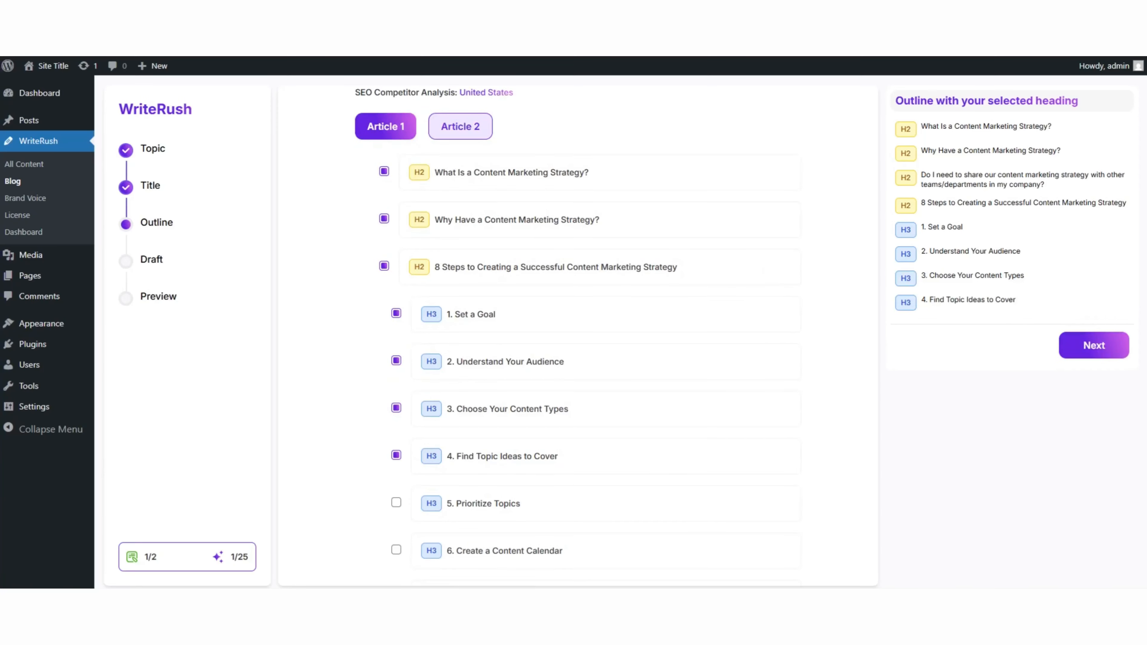
pyautogui.click(395, 502)
pyautogui.click(395, 550)
pyautogui.scroll(-1, 395, 497)
pyautogui.click(395, 535)
pyautogui.scroll(-1, 394, 497)
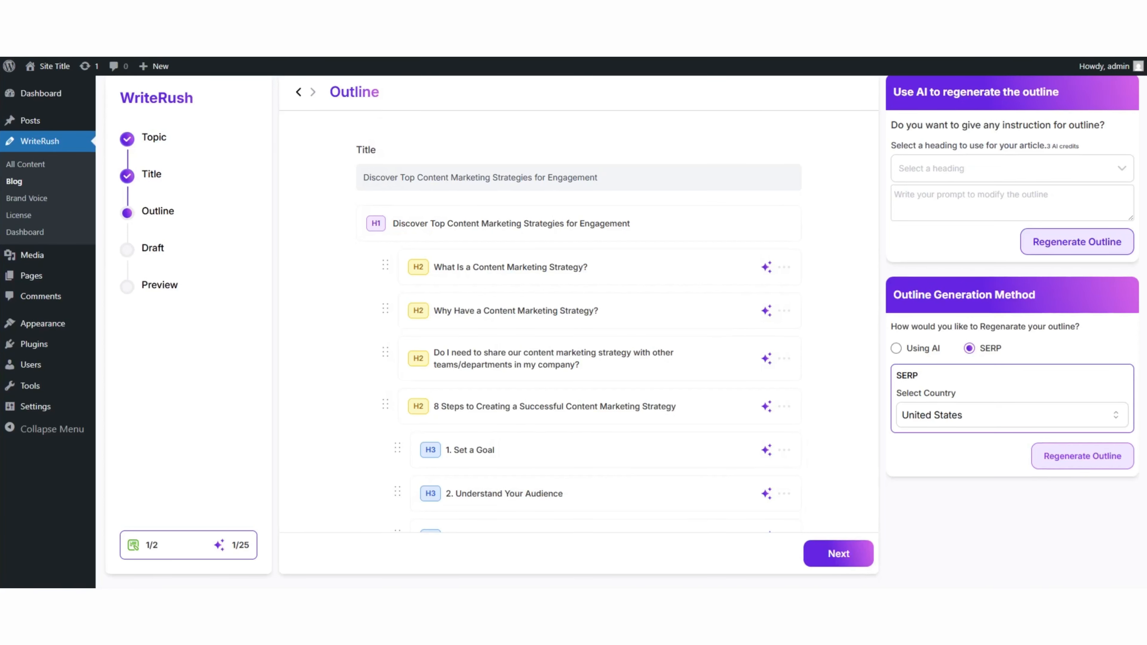
# Open the outline heading "What Is a Content Marketing Strategy?" for editing and close it without changing the text.
pyautogui.click(784, 267)
pyautogui.click(704, 294)
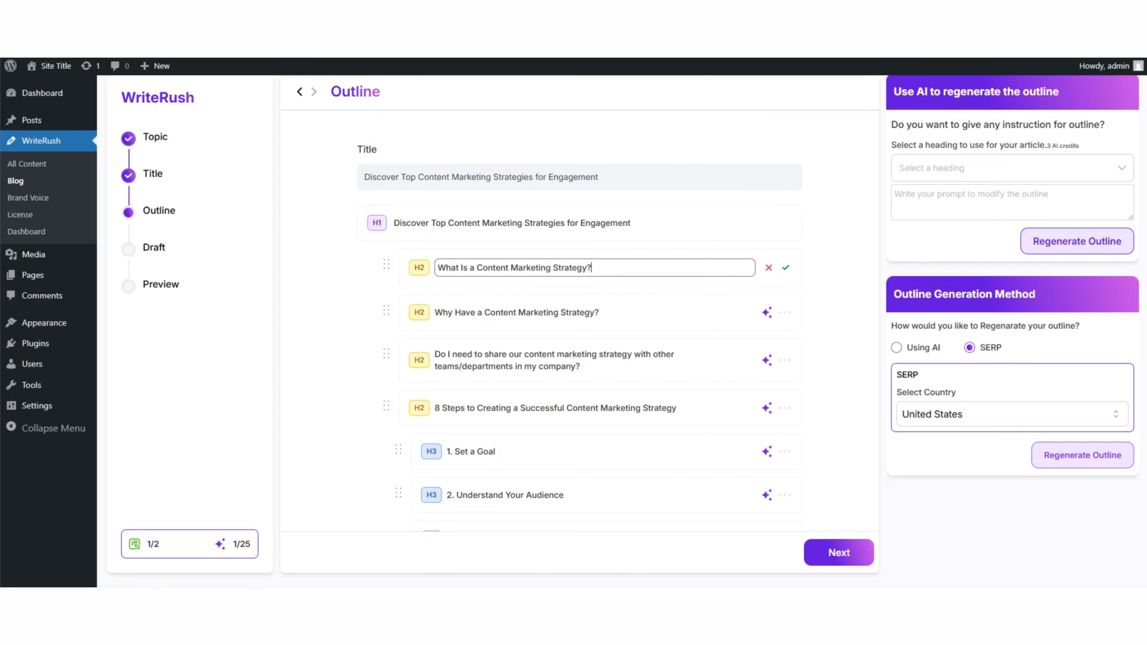
pyautogui.press('Return')
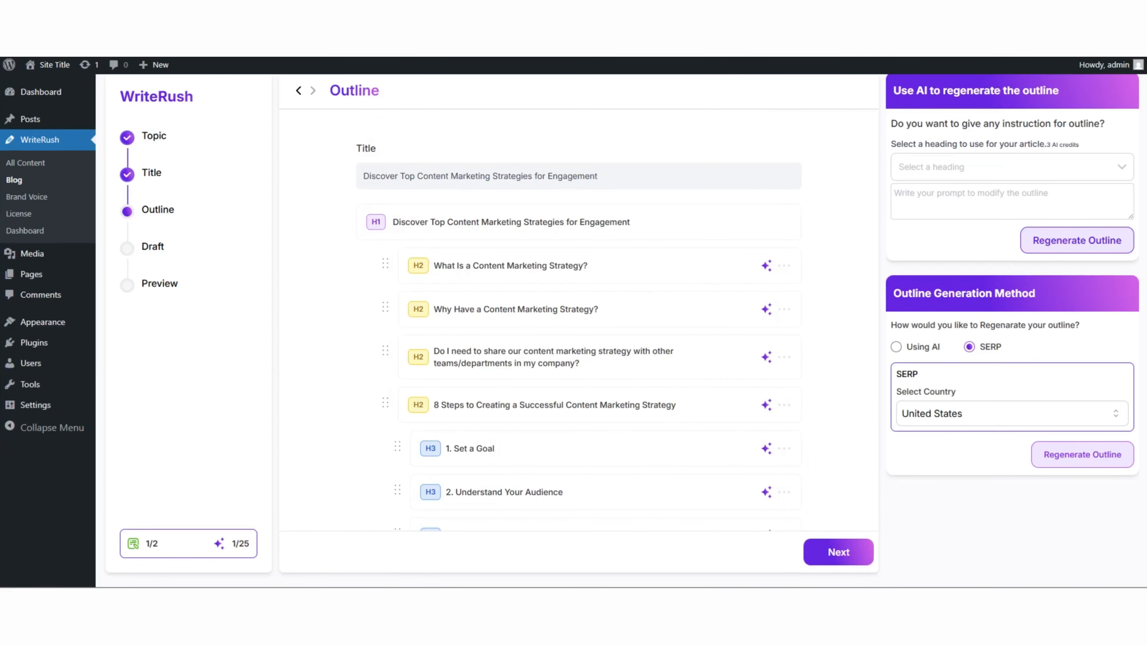
pyautogui.click(785, 265)
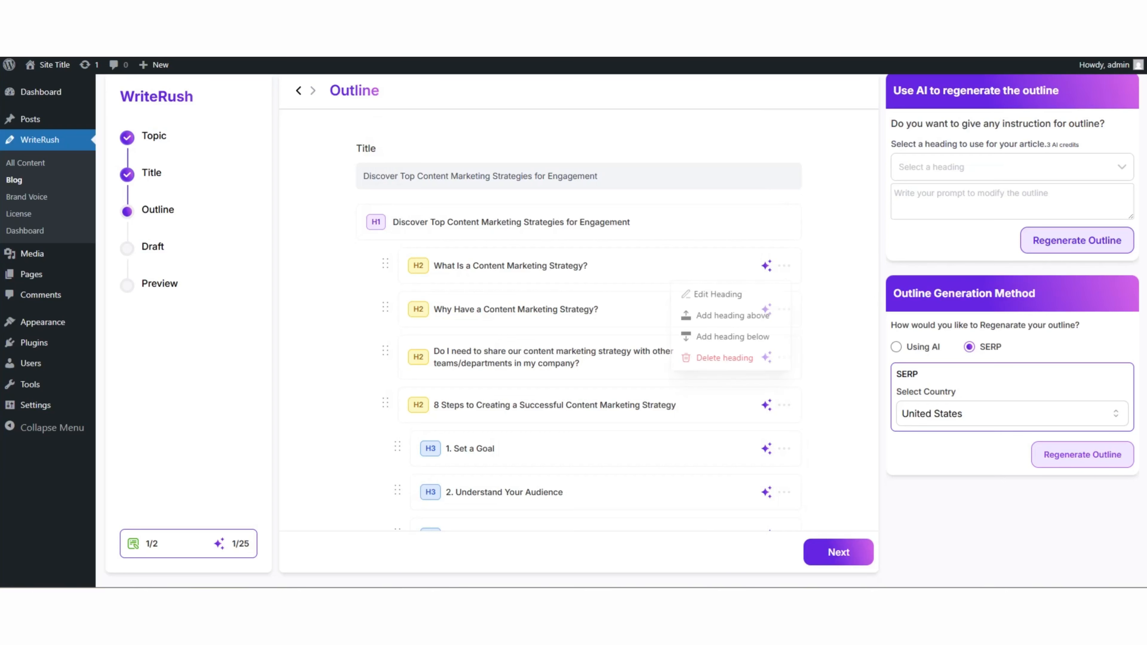
pyautogui.click(723, 294)
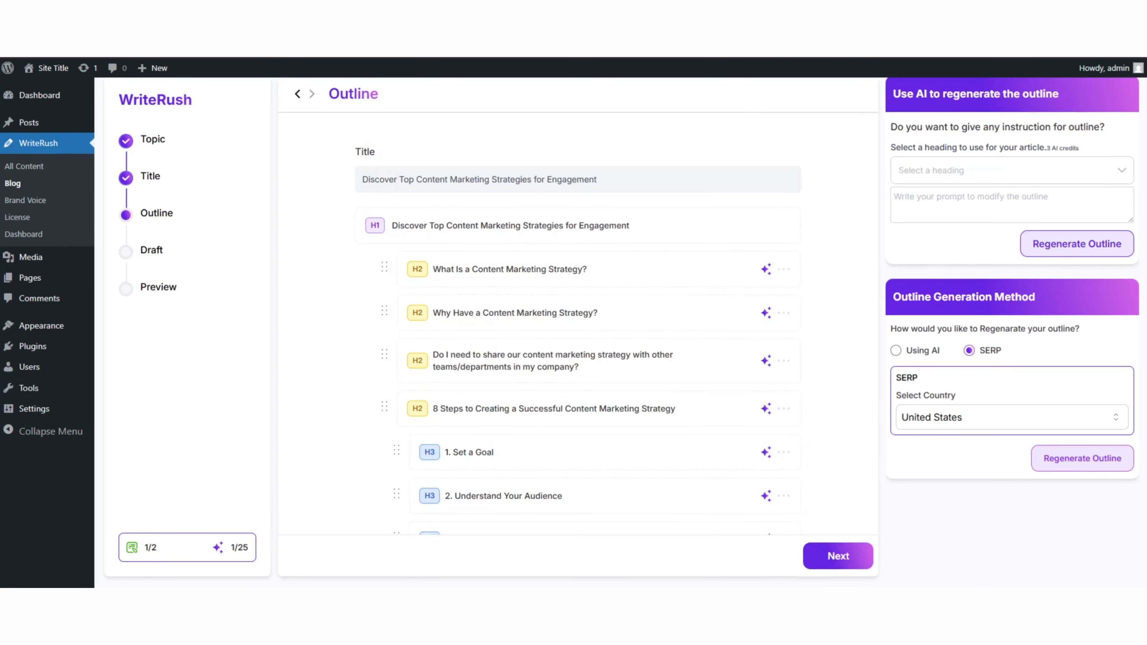
# Move the heading "Do I need to share our content marketing strategy…" below "8 Steps to Creating a Successful Content Marketing Strategy".
pyautogui.moveTo(385, 354); pyautogui.dragTo(384, 399)
# Start a new H4 heading at the end of the outline and discard it.
pyautogui.scroll(-8, 578, 316)
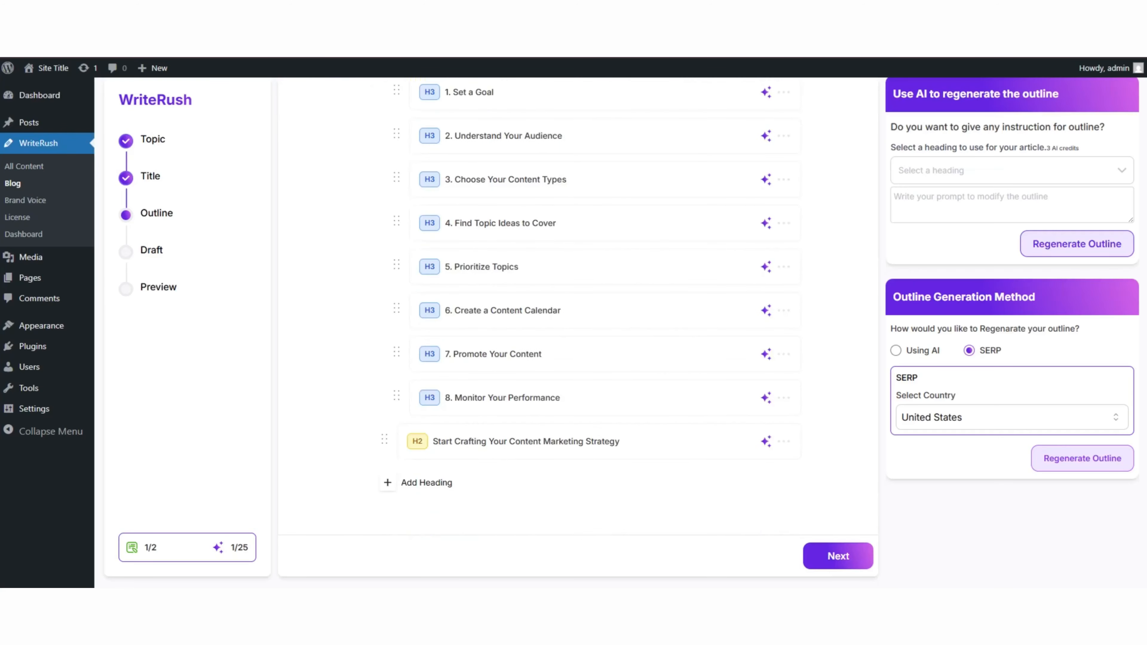
pyautogui.click(427, 482)
pyautogui.click(417, 486)
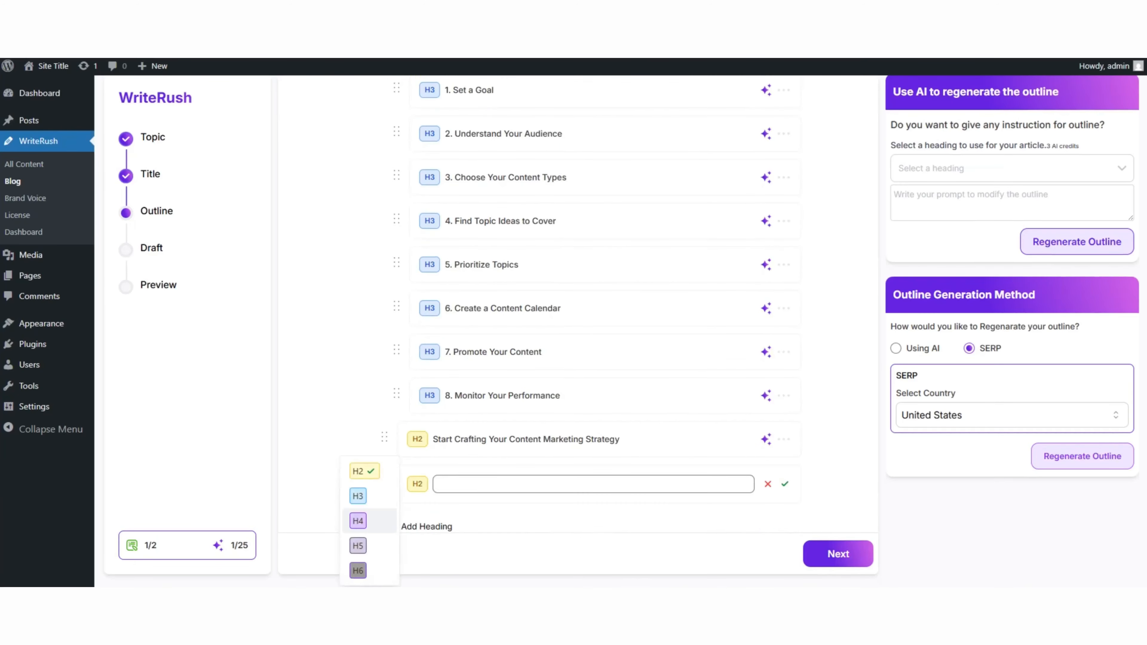
pyautogui.click(358, 521)
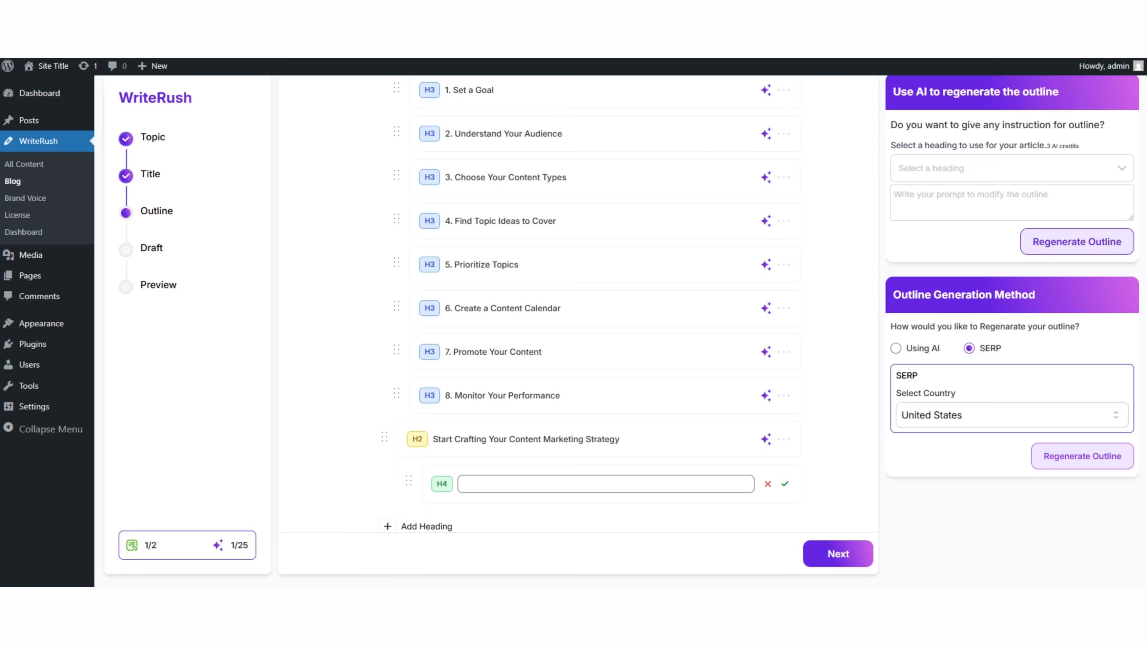
pyautogui.click(767, 485)
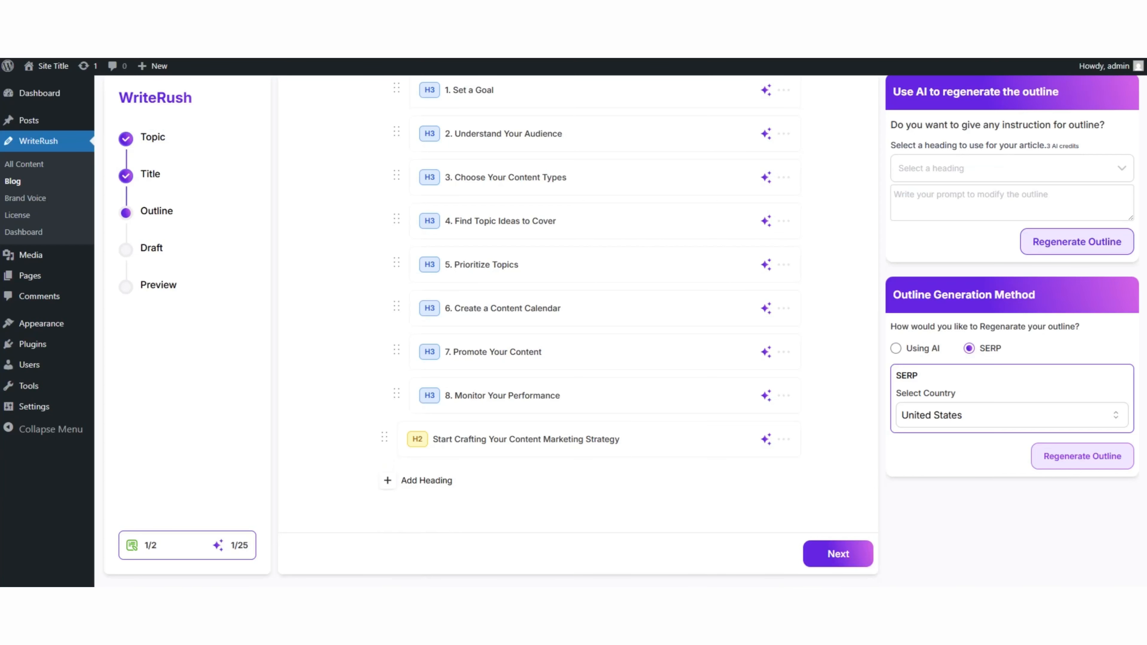
# Generate the article draft from the reordered outline.
pyautogui.scroll(5, 583, 293)
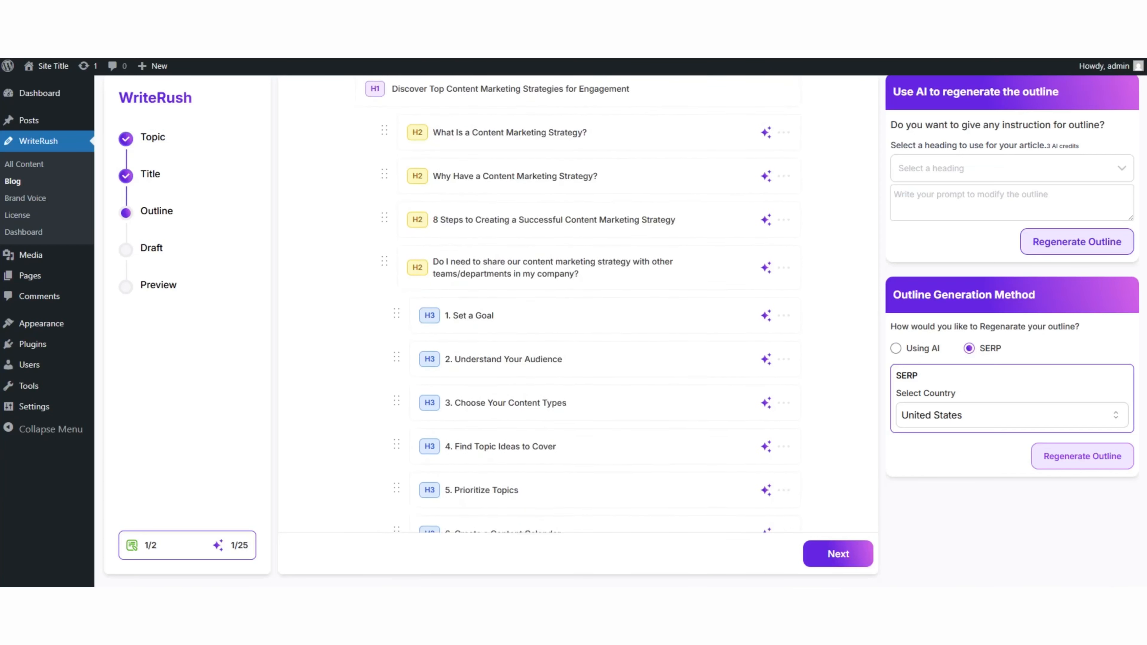
pyautogui.scroll(2, 582, 293)
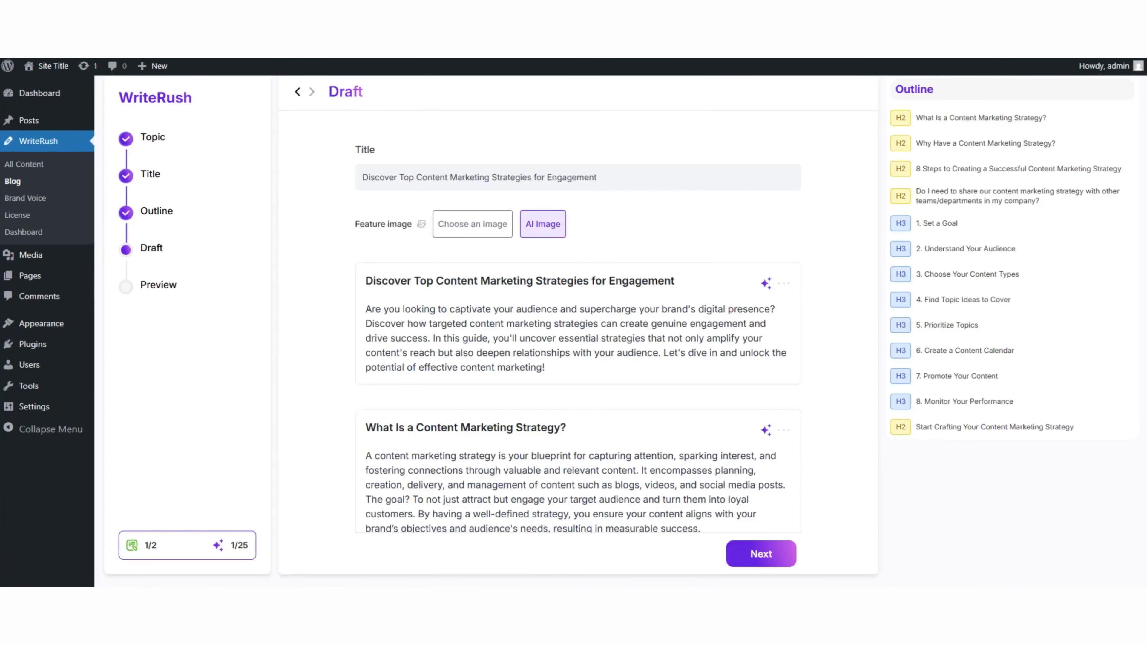
# Look through the generated draft sections from the introduction to "Start Crafting Your Content Marketing Strategy".
pyautogui.scroll(-15, 578, 325)
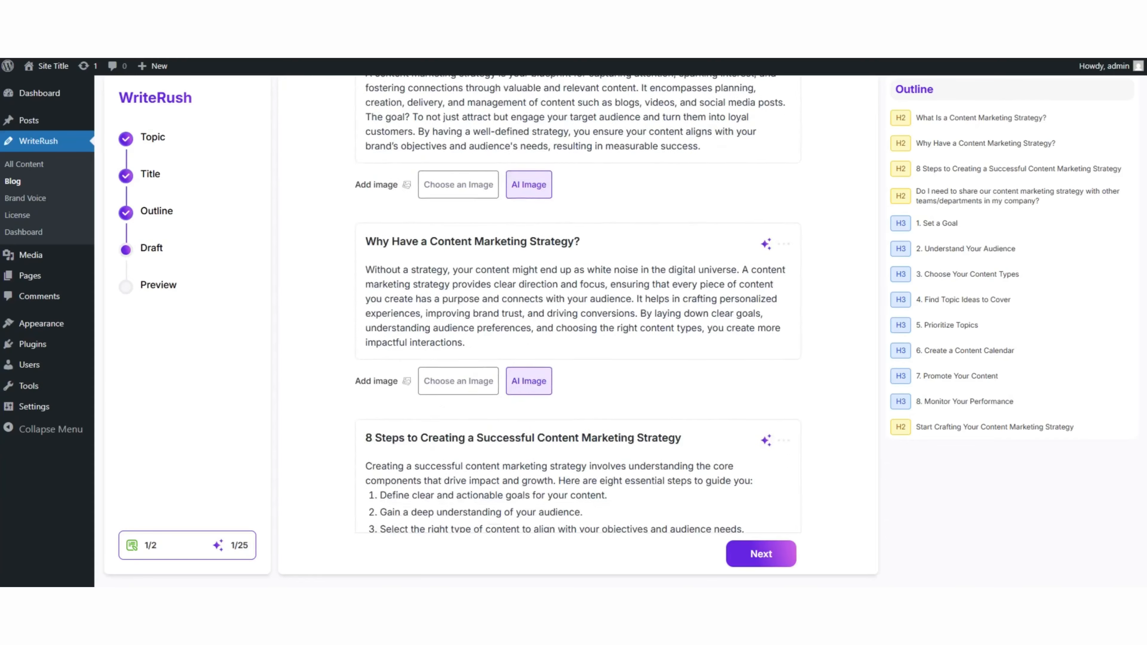
pyautogui.scroll(-15, 578, 325)
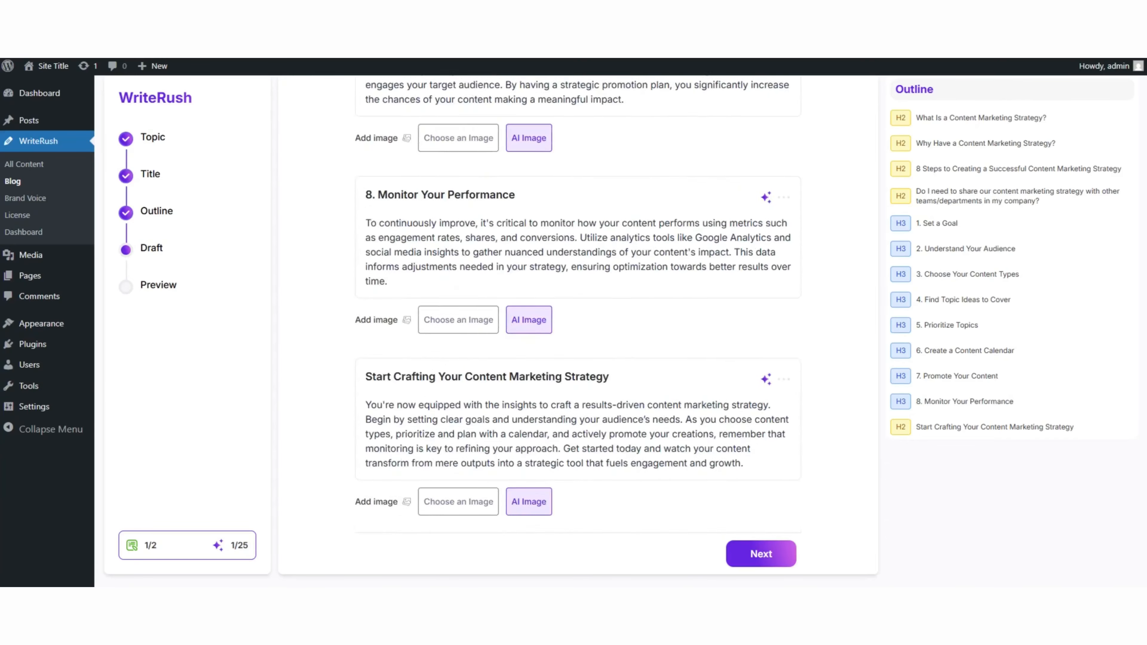
pyautogui.scroll(8, 578, 325)
pyautogui.scroll(10, 578, 325)
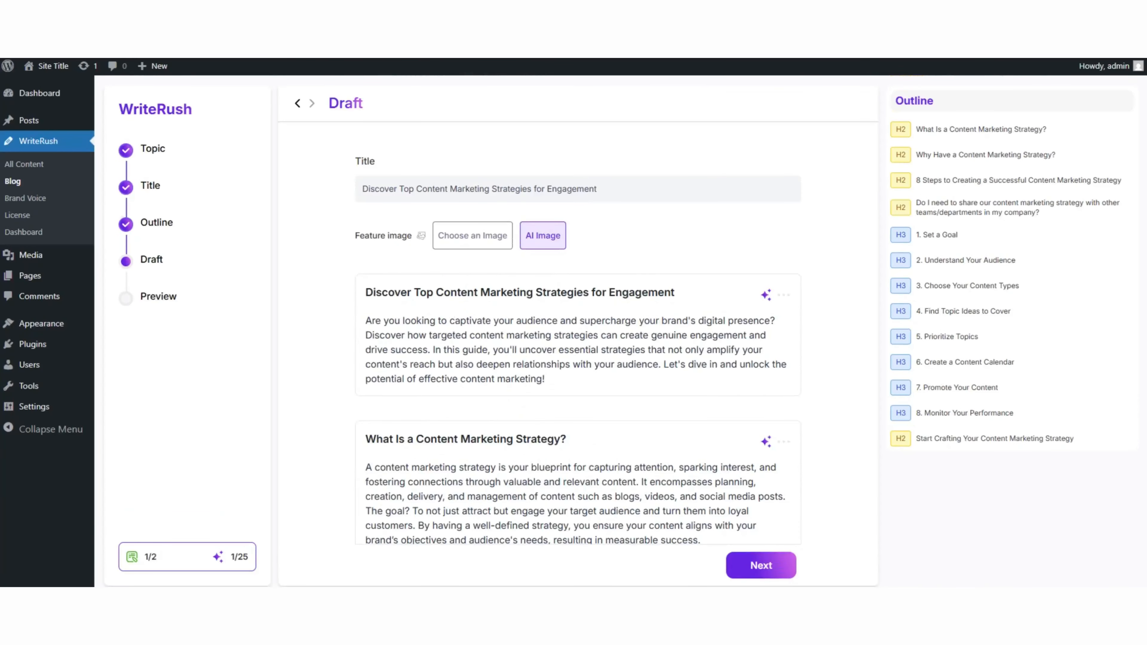
pyautogui.scroll(-10, 574, 316)
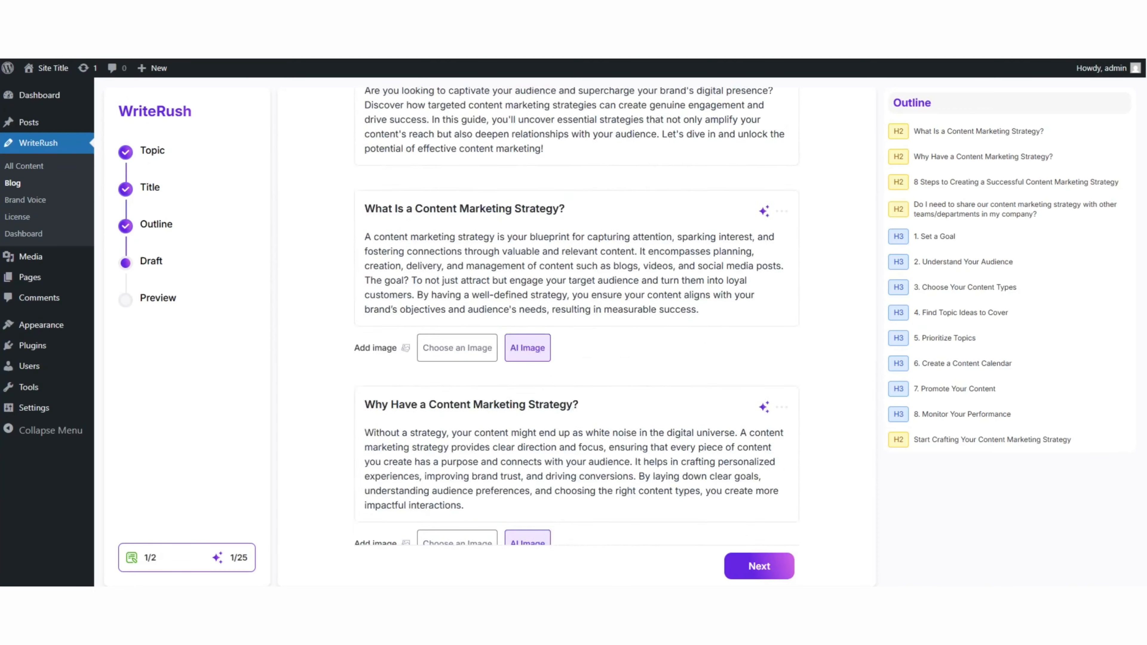
pyautogui.scroll(10, 574, 317)
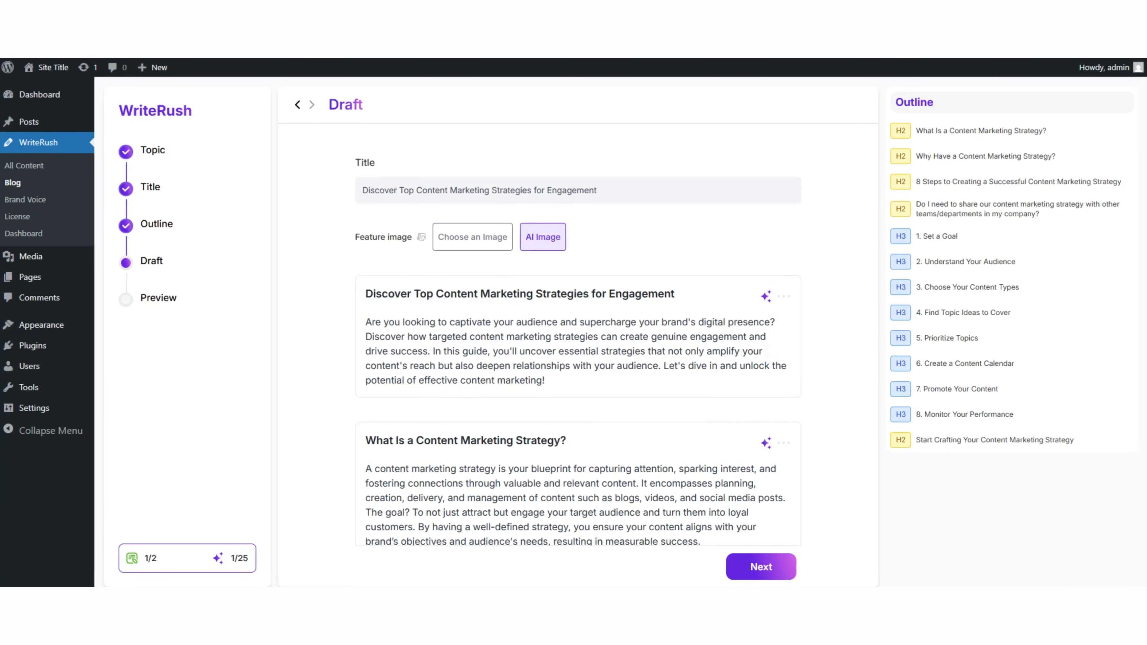
# Regenerate the introduction section "Discover Top Content Marketing Strategies for Engagement" with AI, leaving the suggestion empty.
pyautogui.click(766, 296)
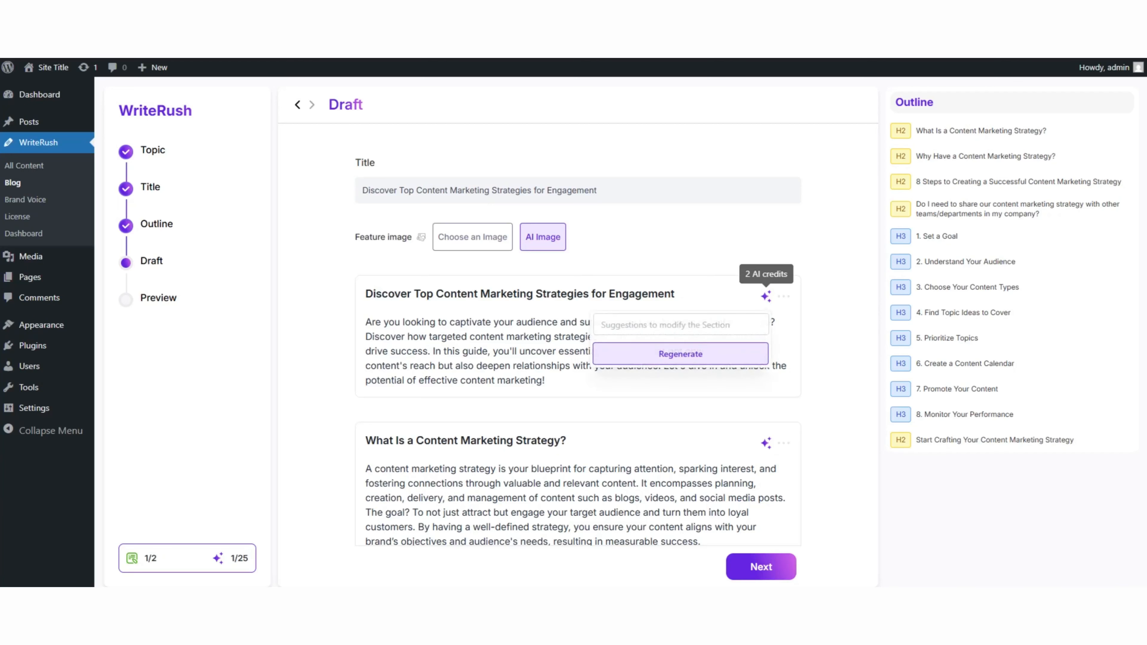
pyautogui.click(681, 325)
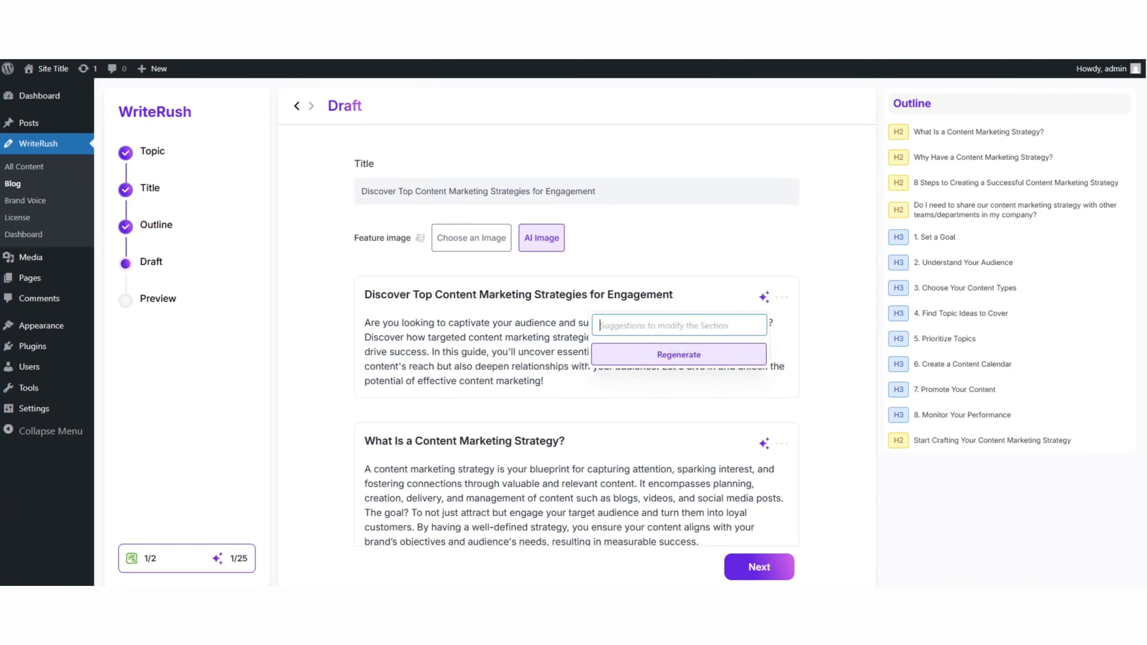
pyautogui.click(679, 355)
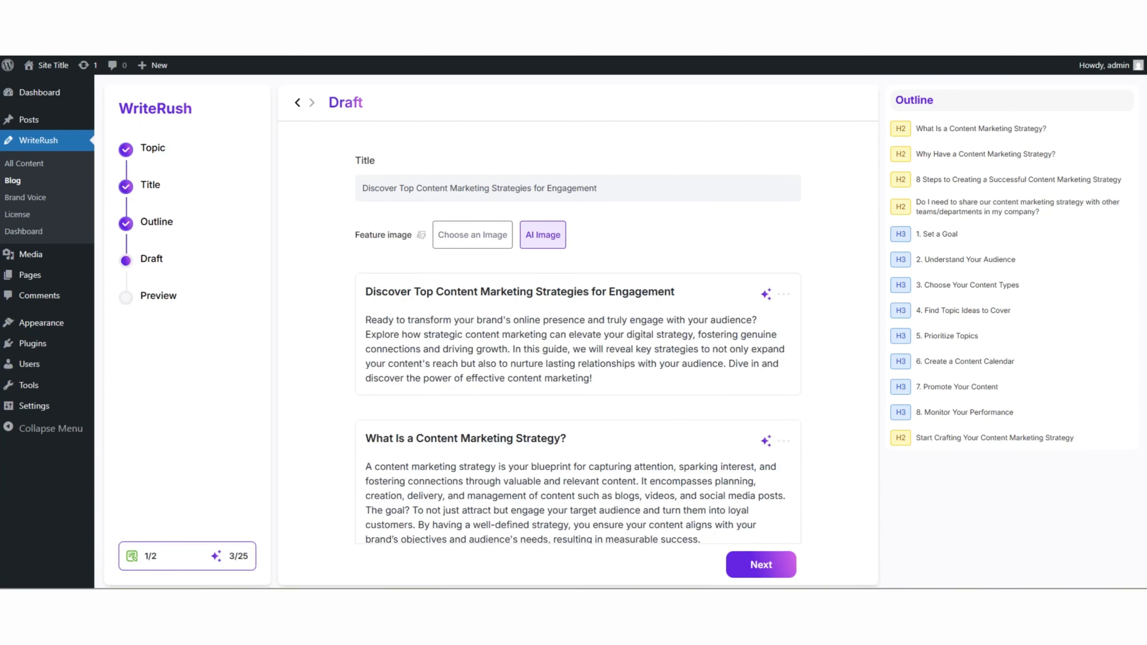
# Open the introduction section's content for editing.
pyautogui.scroll(-1, 577, 334)
pyautogui.click(784, 275)
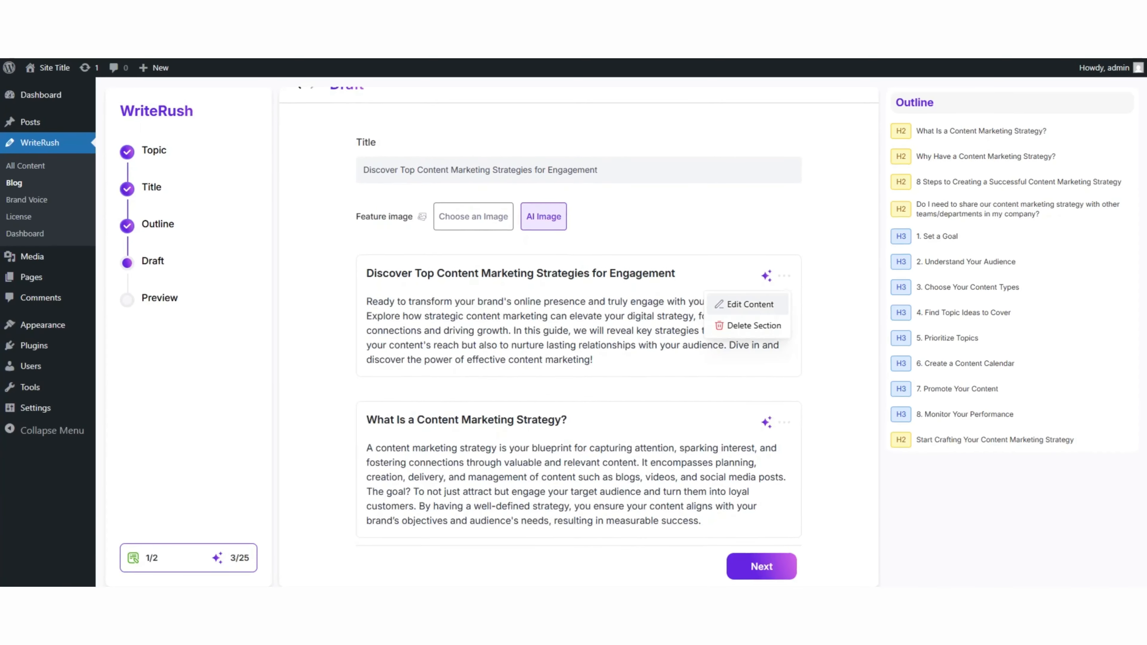
pyautogui.click(757, 303)
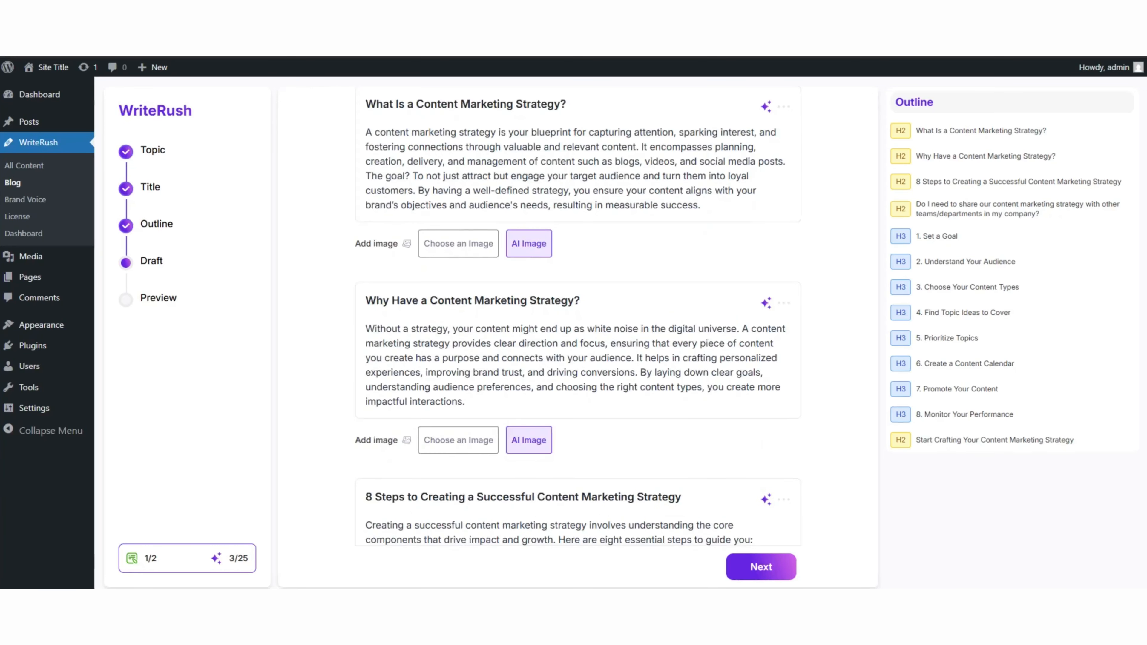
# Delete the draft section "Why Have a Content Marketing Strategy?".
pyautogui.click(785, 304)
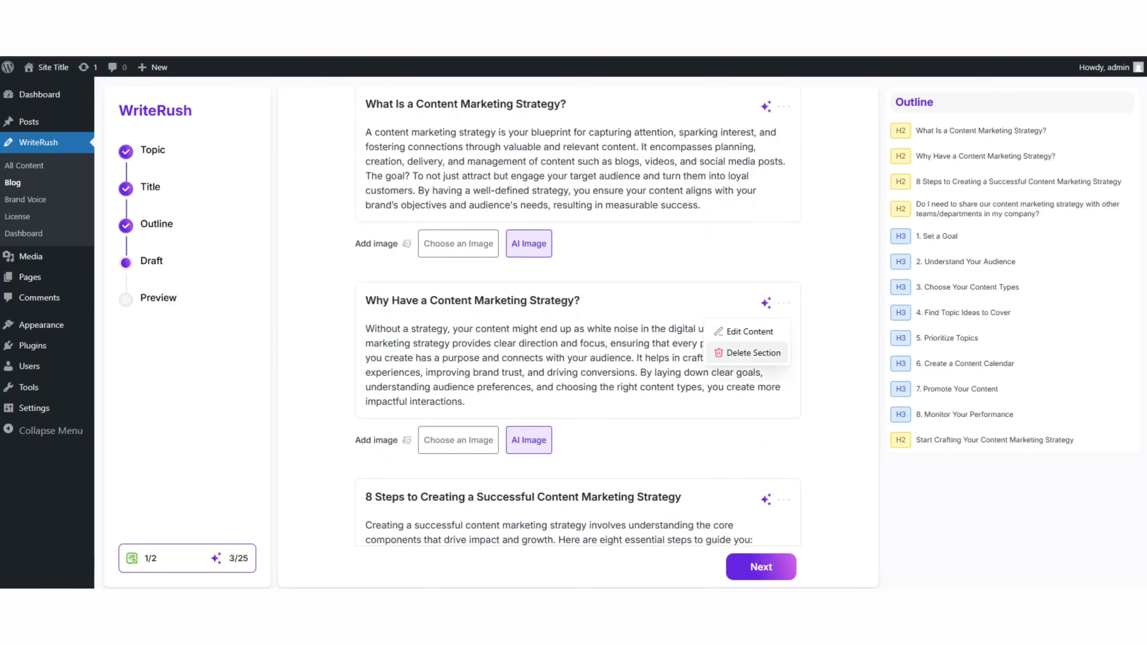
pyautogui.click(753, 353)
# Open the media library for the feature image and close it without choosing an image.
pyautogui.scroll(6, 578, 320)
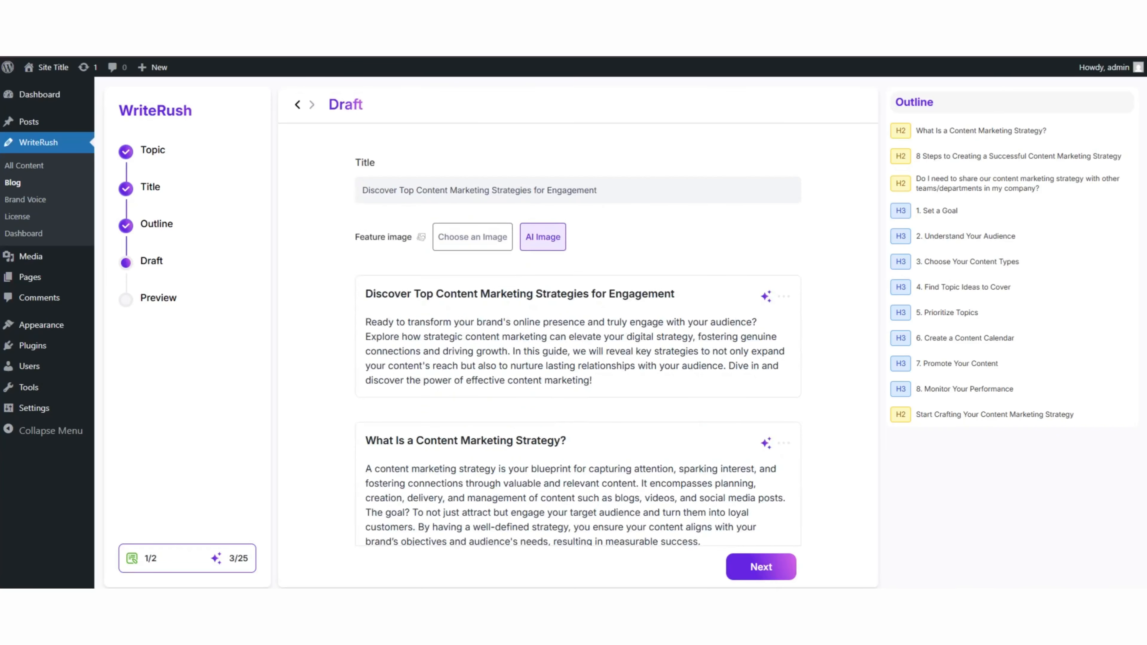
pyautogui.click(472, 237)
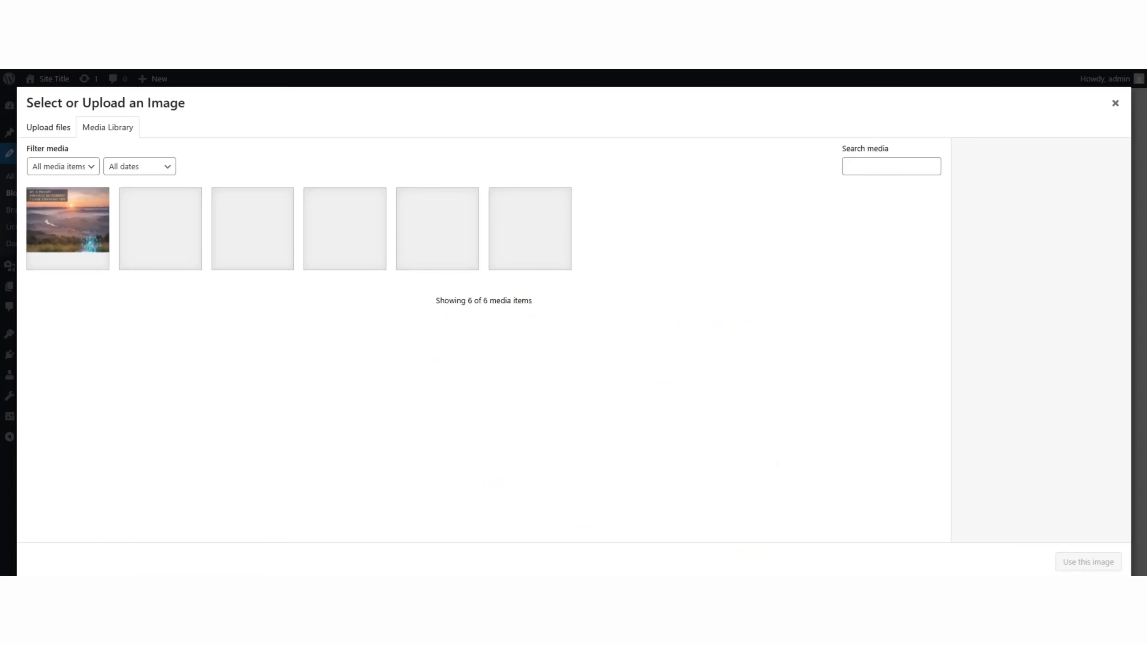
pyautogui.click(1115, 103)
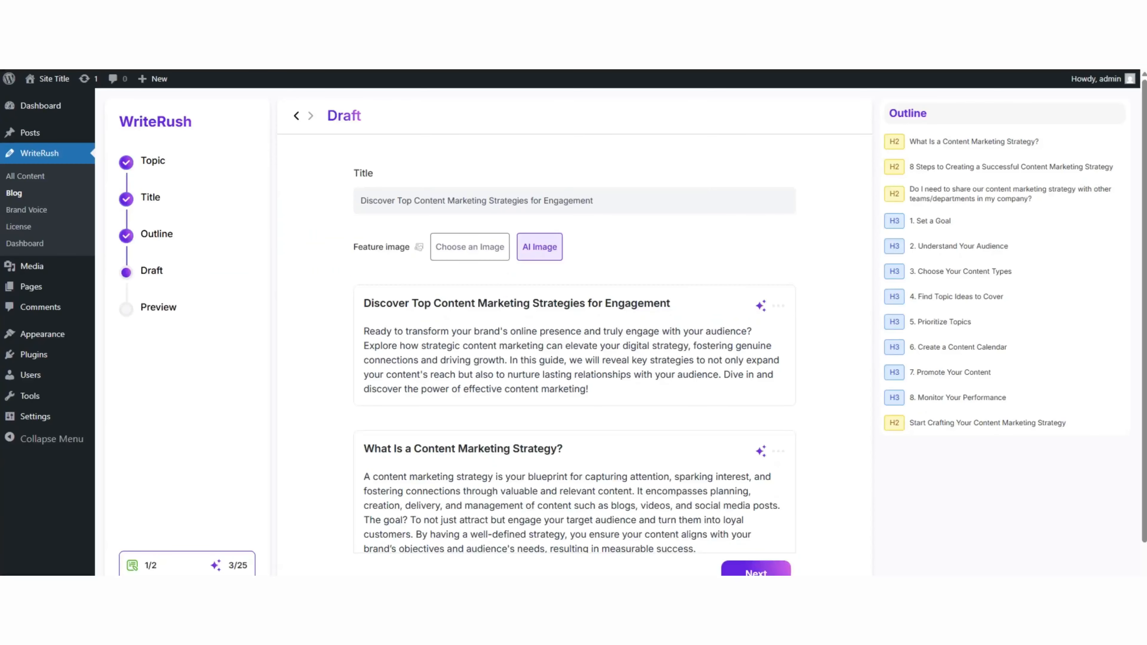
# Generate an AI feature image described as "content marketing" in Natural style at 1024x1024 and attach it to the article.
pyautogui.click(540, 247)
pyautogui.click(405, 272)
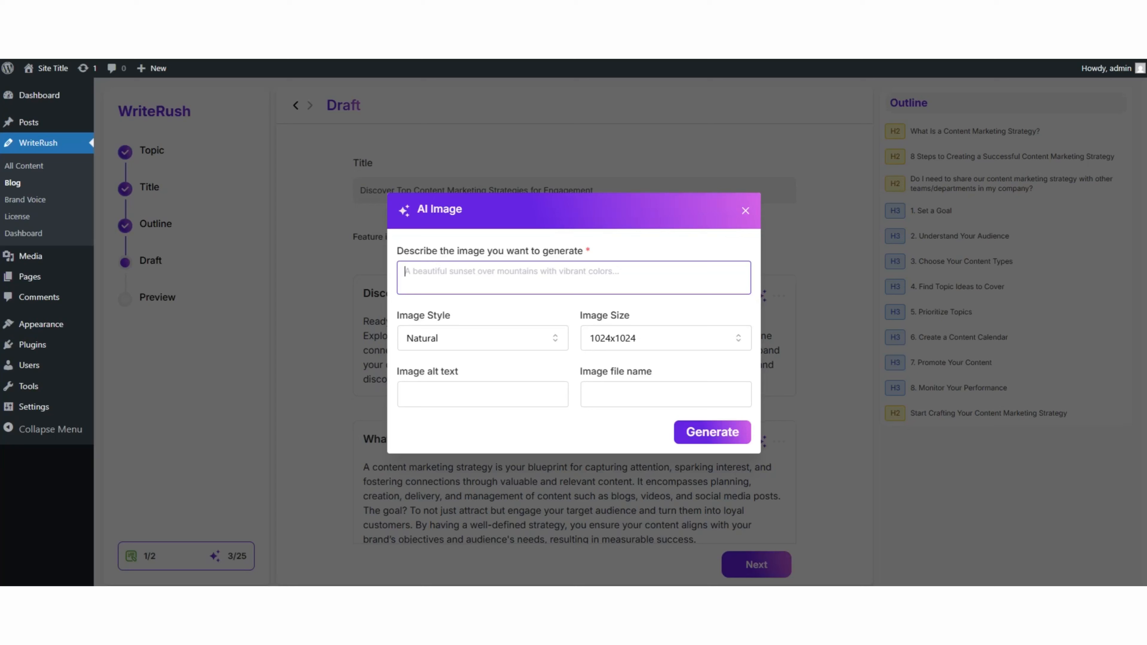
pyautogui.write('con')
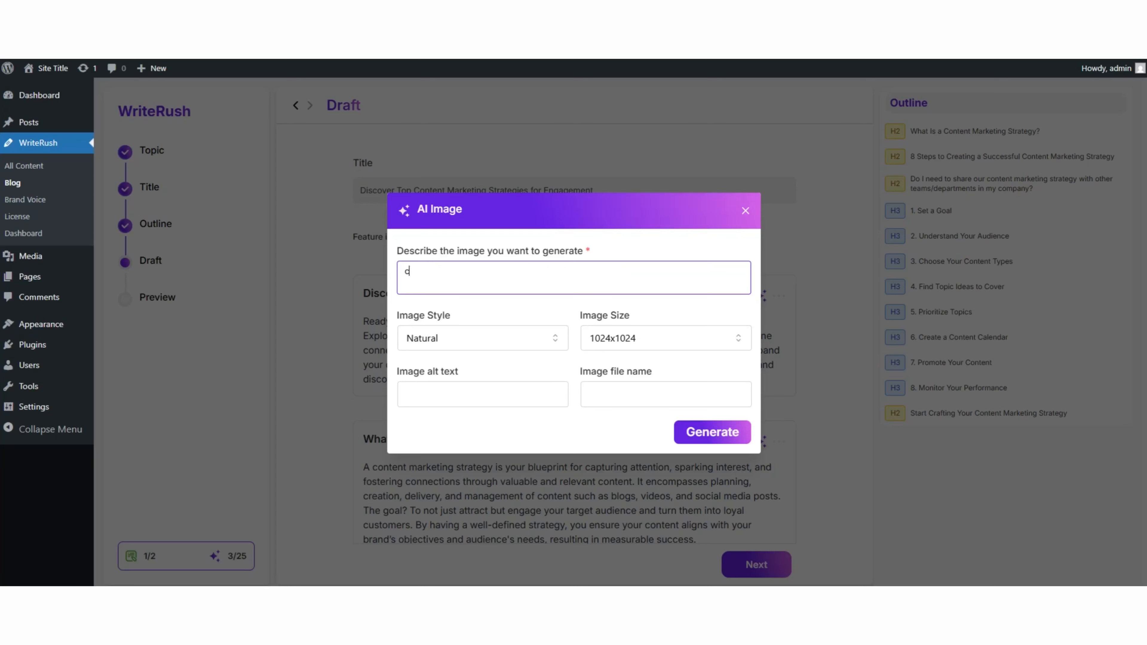
pyautogui.write('tent marketing')
pyautogui.click(713, 430)
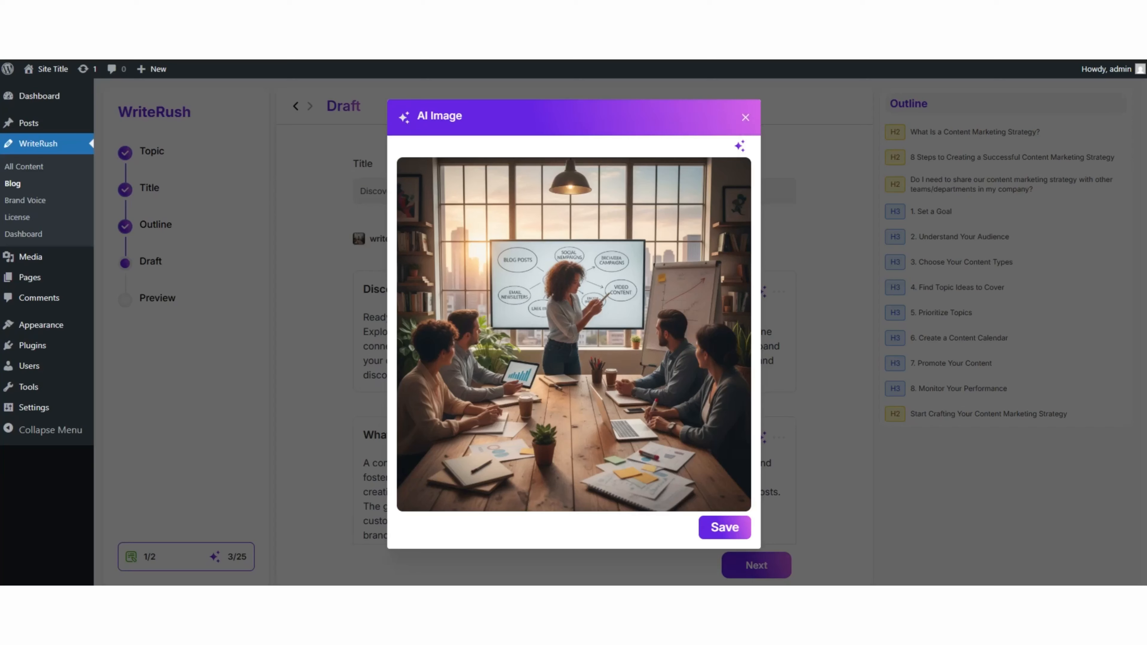
pyautogui.press('Escape')
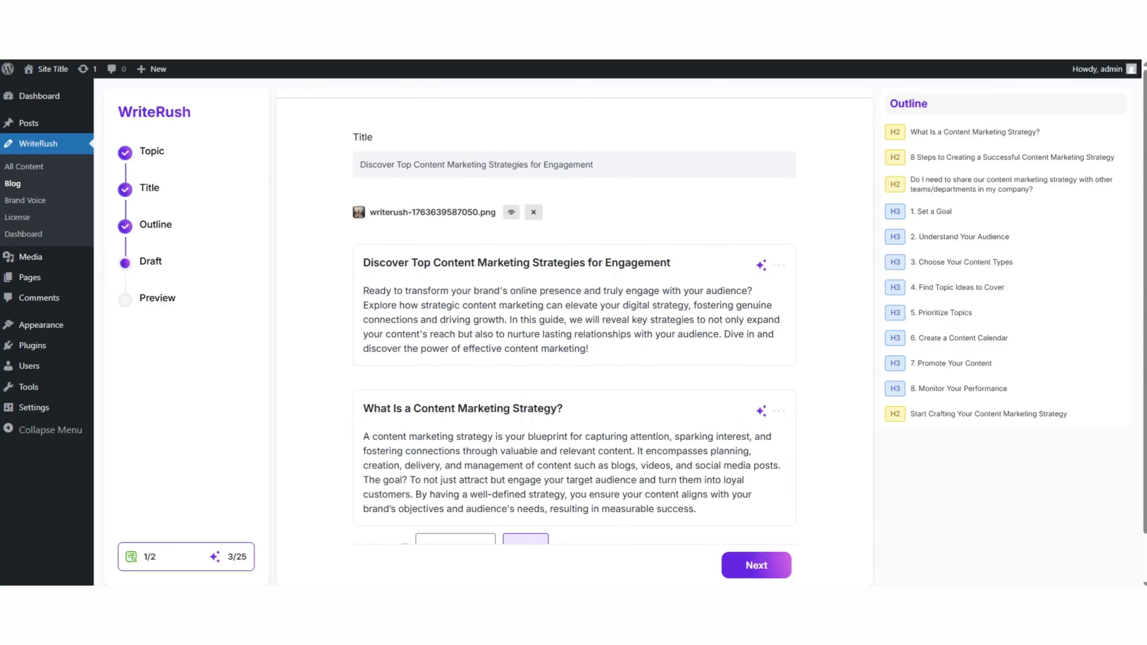
# Advance the article from draft to preview, read through it, and send it to WordPress as a draft.
pyautogui.scroll(-5, 575, 321)
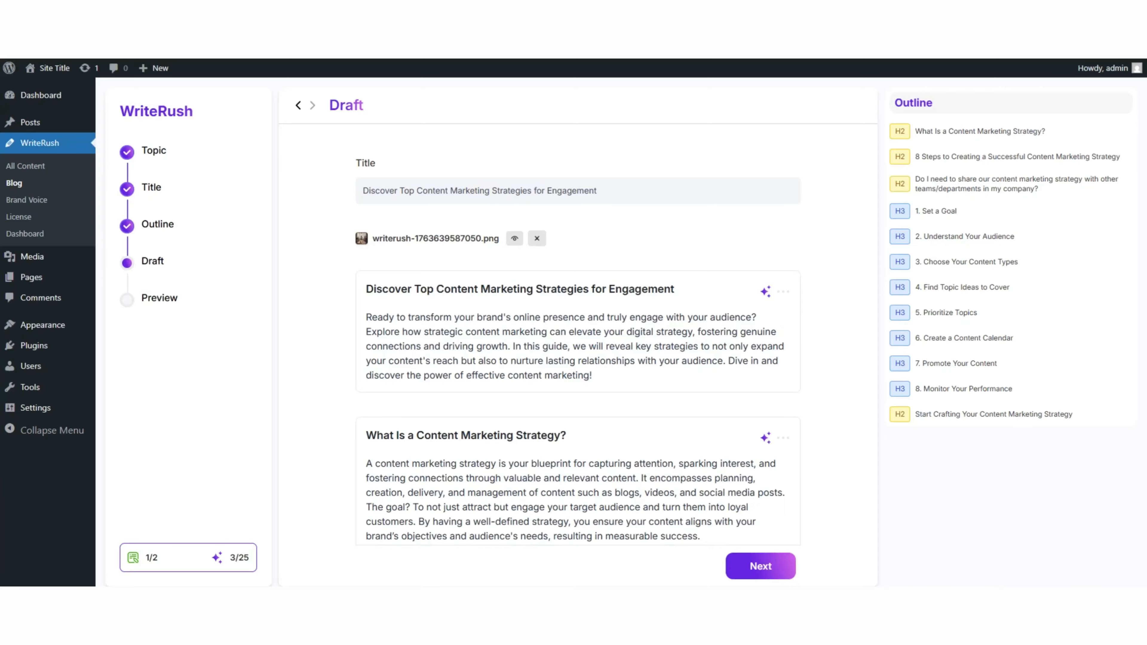
pyautogui.scroll(-10, 578, 316)
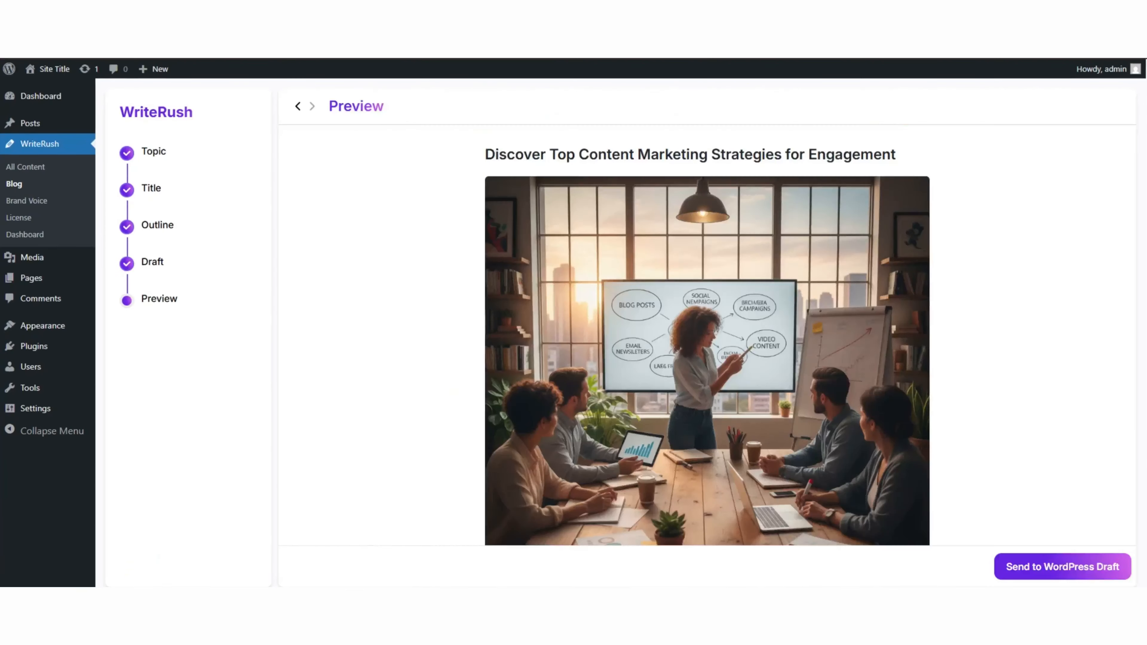
pyautogui.scroll(-15, 707, 316)
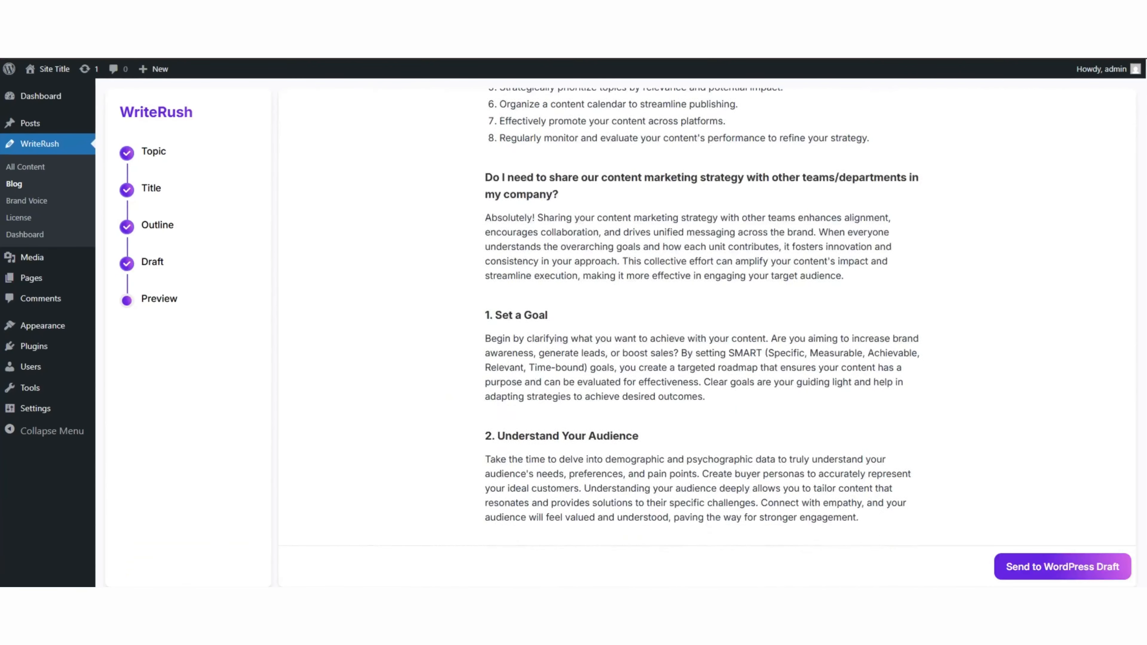
pyautogui.scroll(-10, 707, 317)
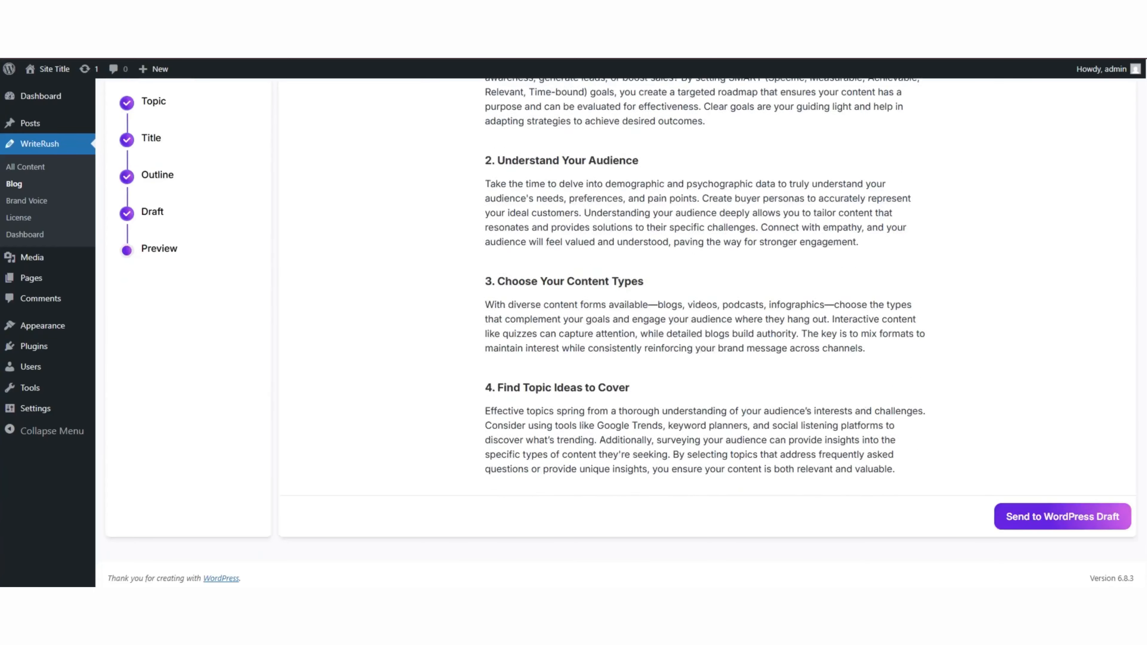
pyautogui.scroll(10, 707, 289)
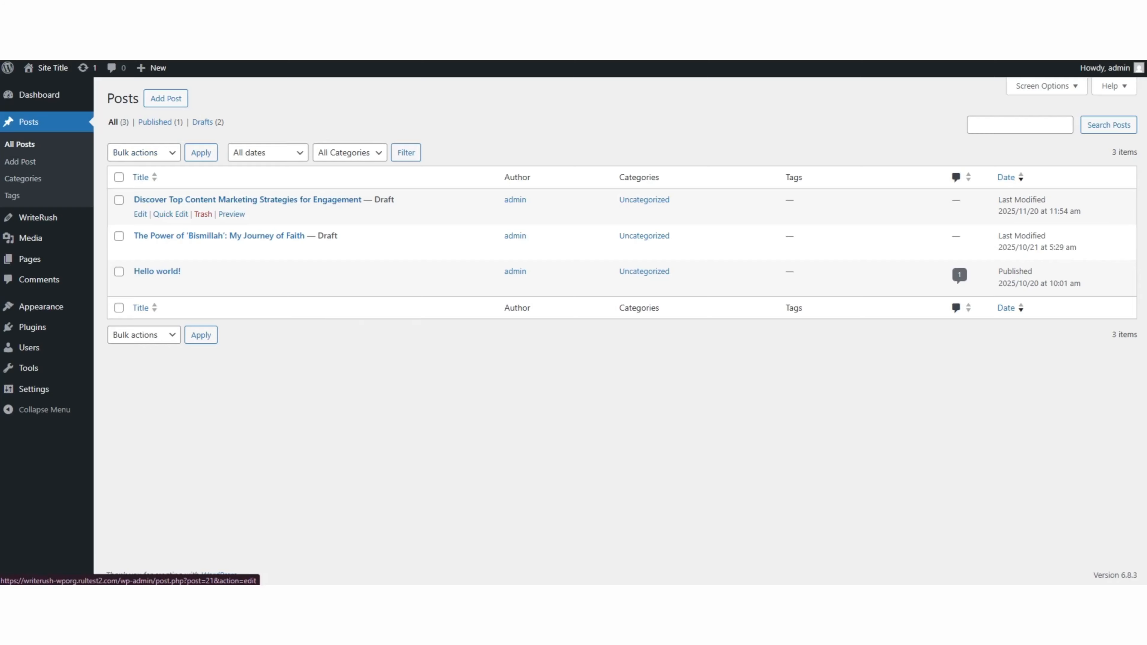
# Open the WordPress draft "Discover Top Content Marketing Strategies for Engagement" for editing and review its content and feature image.
pyautogui.click(226, 269)
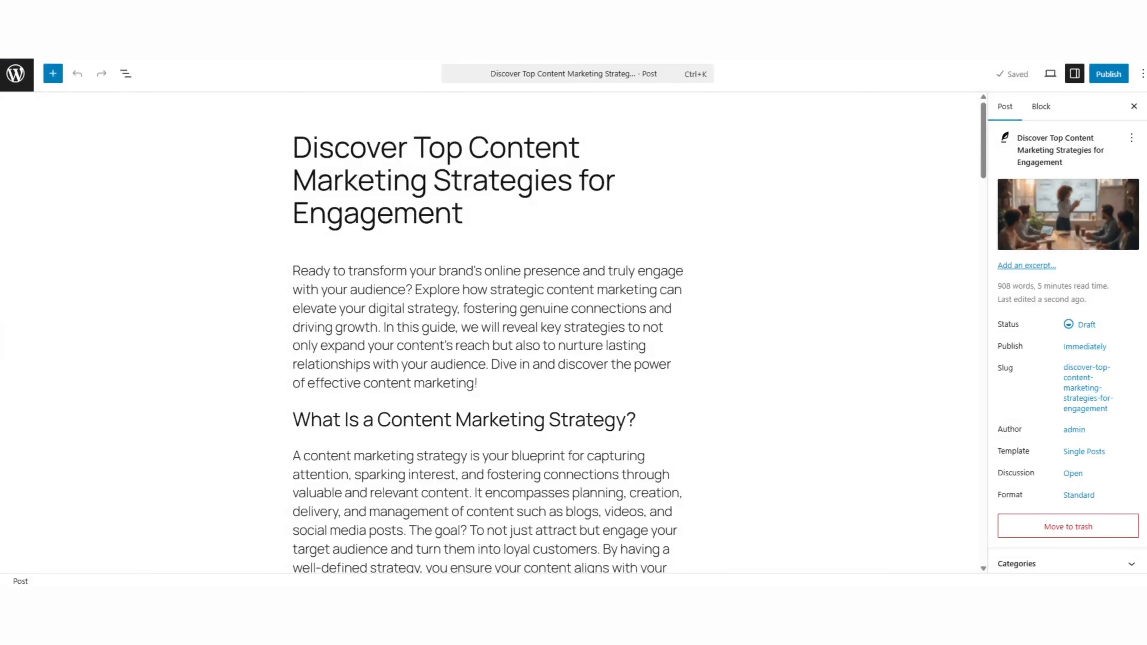
pyautogui.scroll(-15, 488, 334)
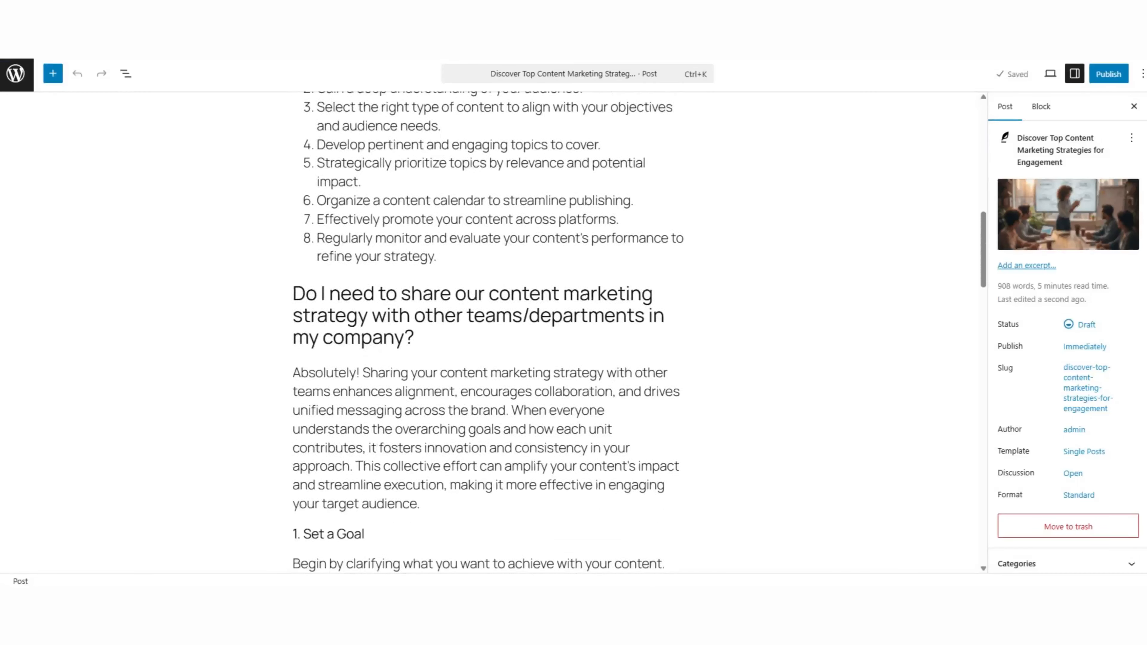
pyautogui.scroll(-20, 488, 334)
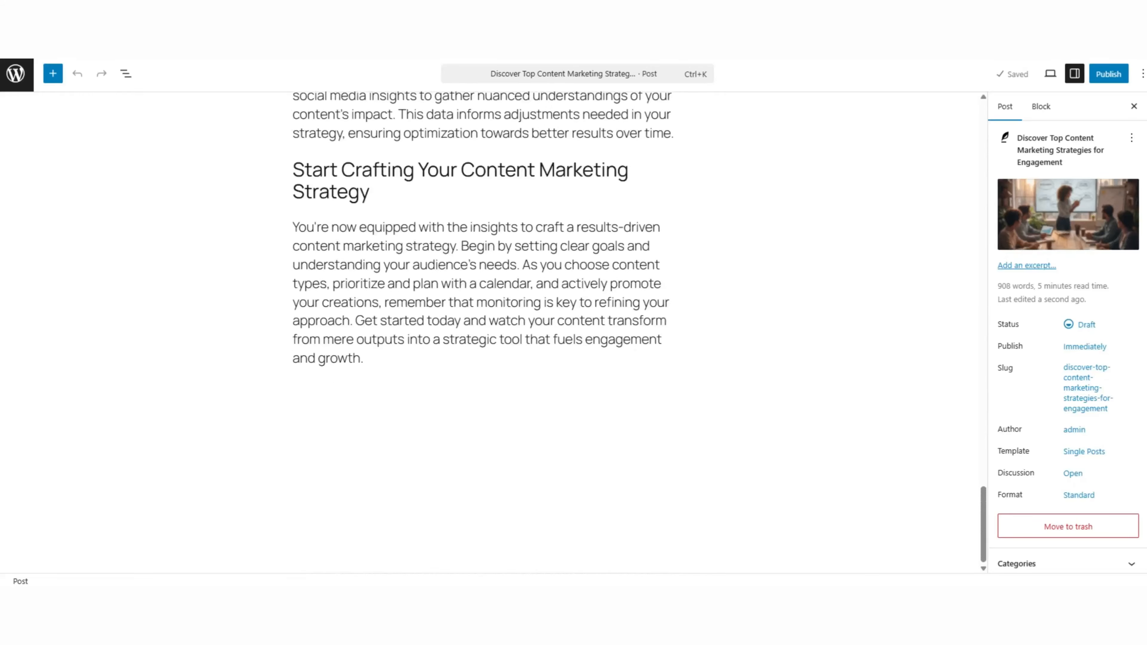
pyautogui.scroll(20, 488, 334)
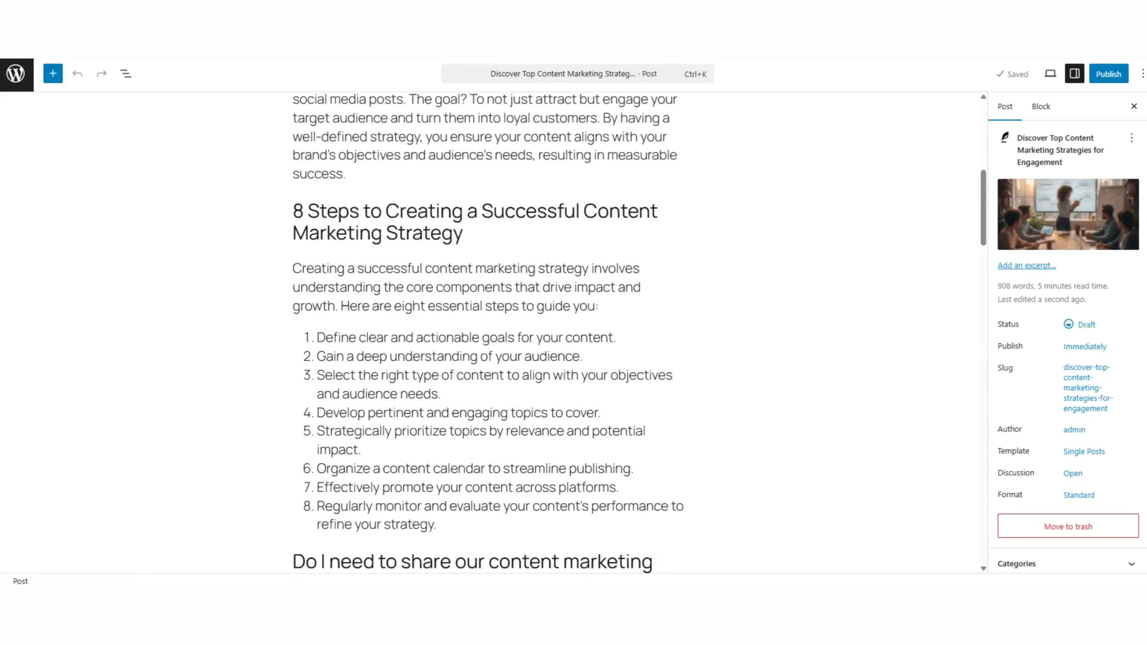
pyautogui.moveTo(1068, 214)
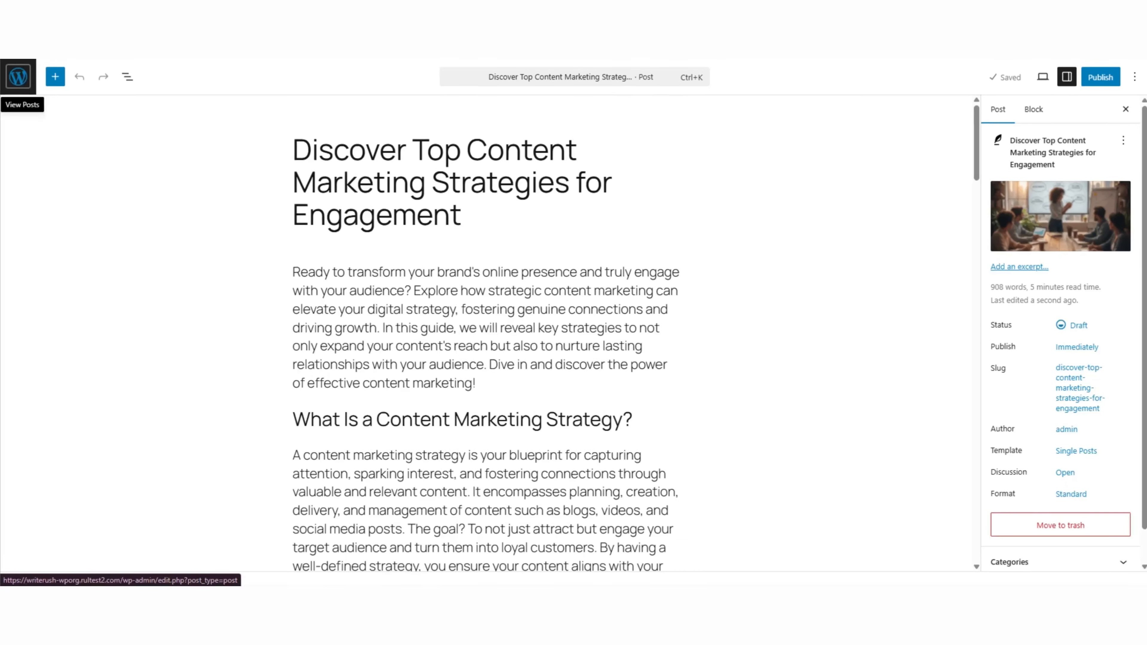
# Leave the post editor and open the WriteRush dashboard to review its features, usage summary and support resources.
pyautogui.click(18, 77)
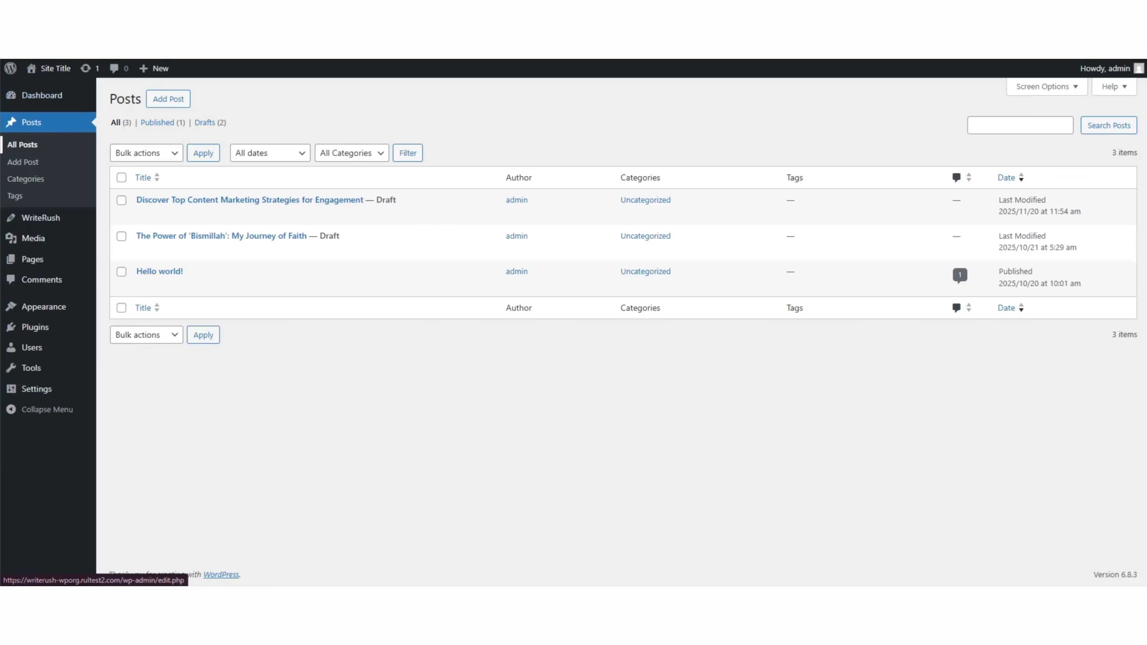
pyautogui.moveTo(40, 217)
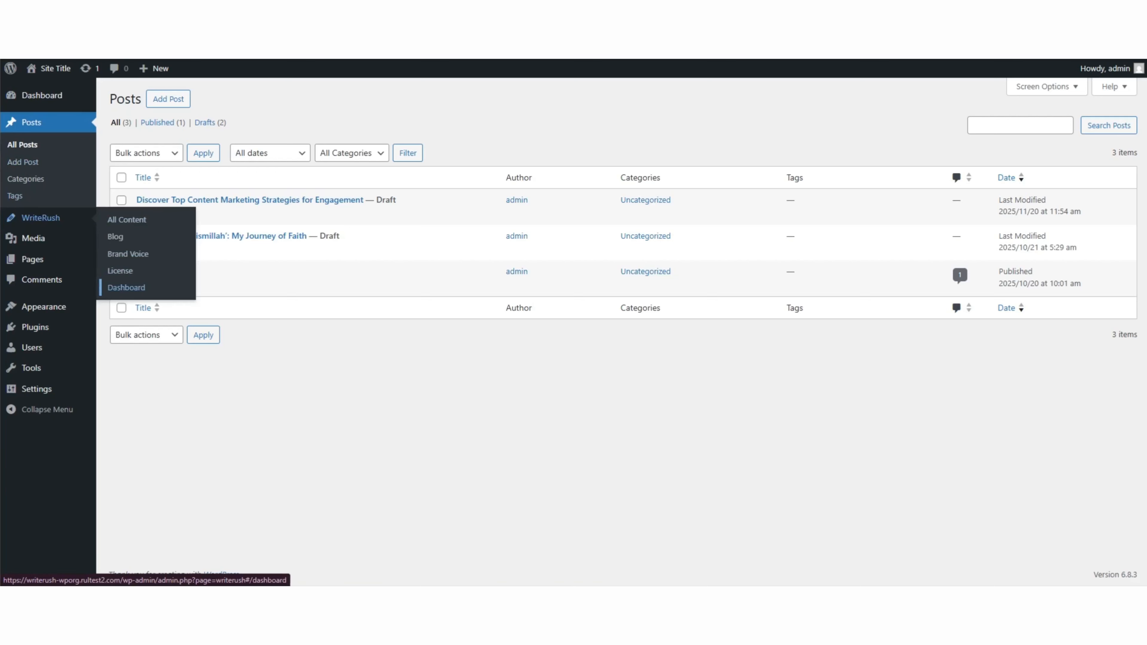
pyautogui.click(127, 287)
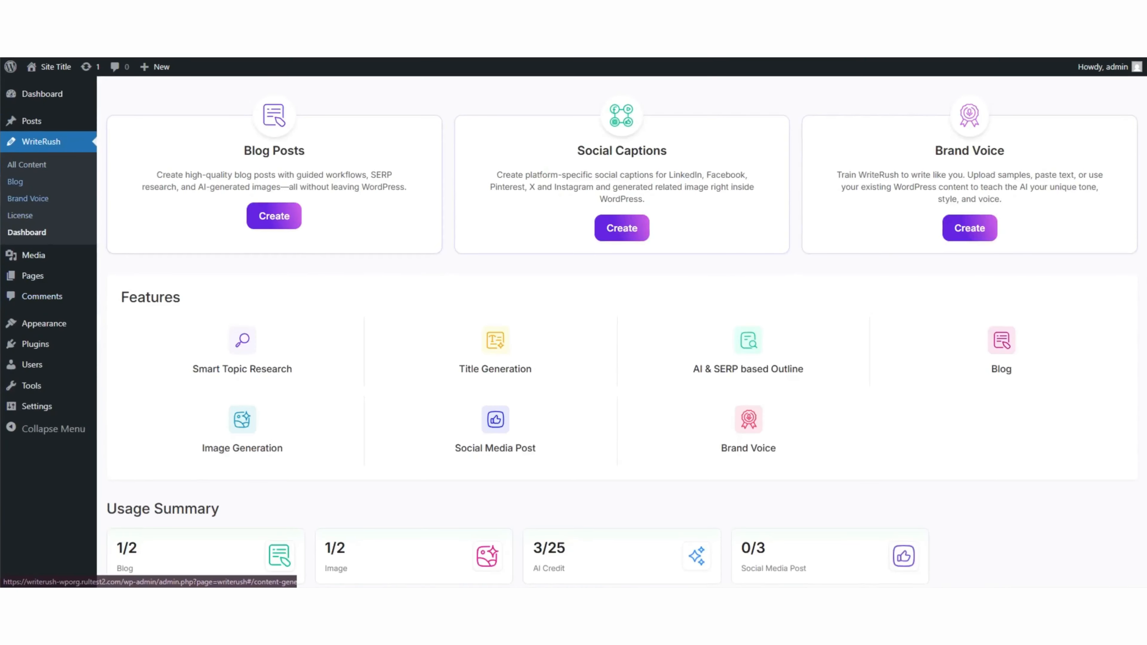
pyautogui.scroll(-3, 622, 361)
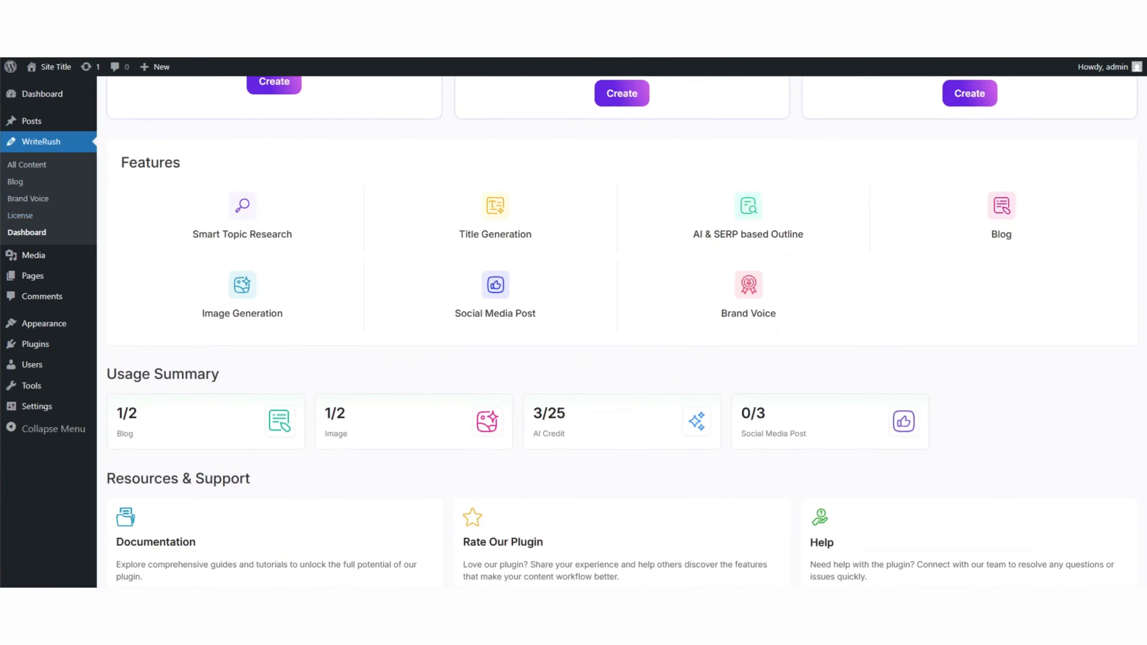
pyautogui.scroll(3, 621, 362)
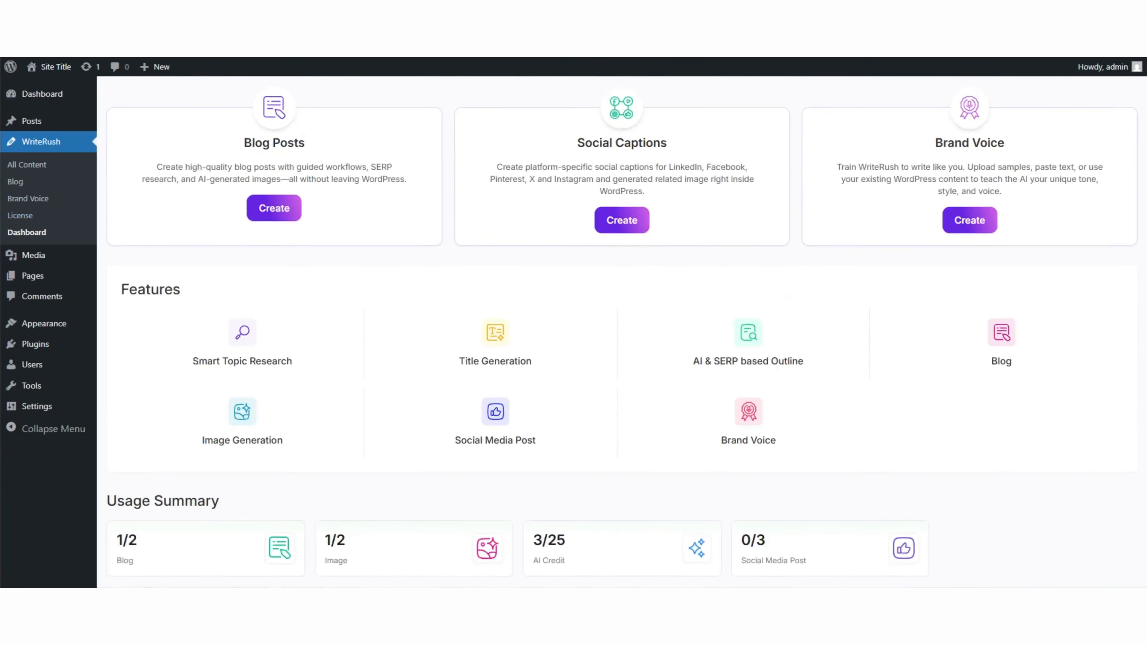
pyautogui.scroll(-3, 622, 362)
pyautogui.scroll(2, 622, 361)
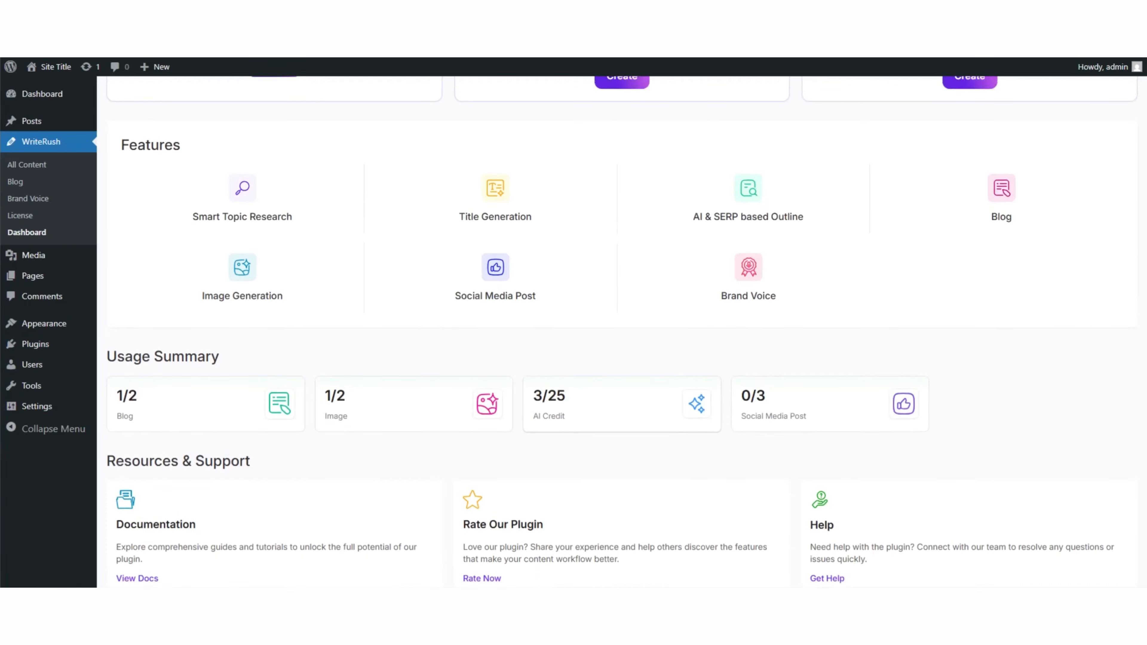
pyautogui.scroll(3, 622, 361)
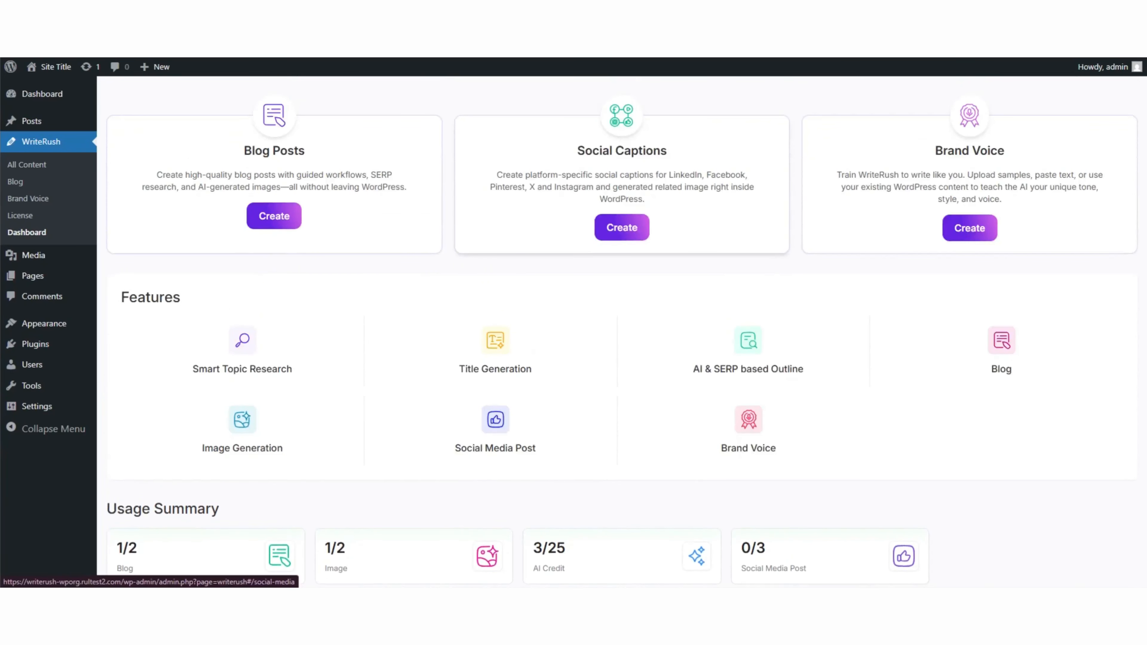
# Start a new social media post from Social Captions and review the platform, brand context and post options.
pyautogui.click(622, 228)
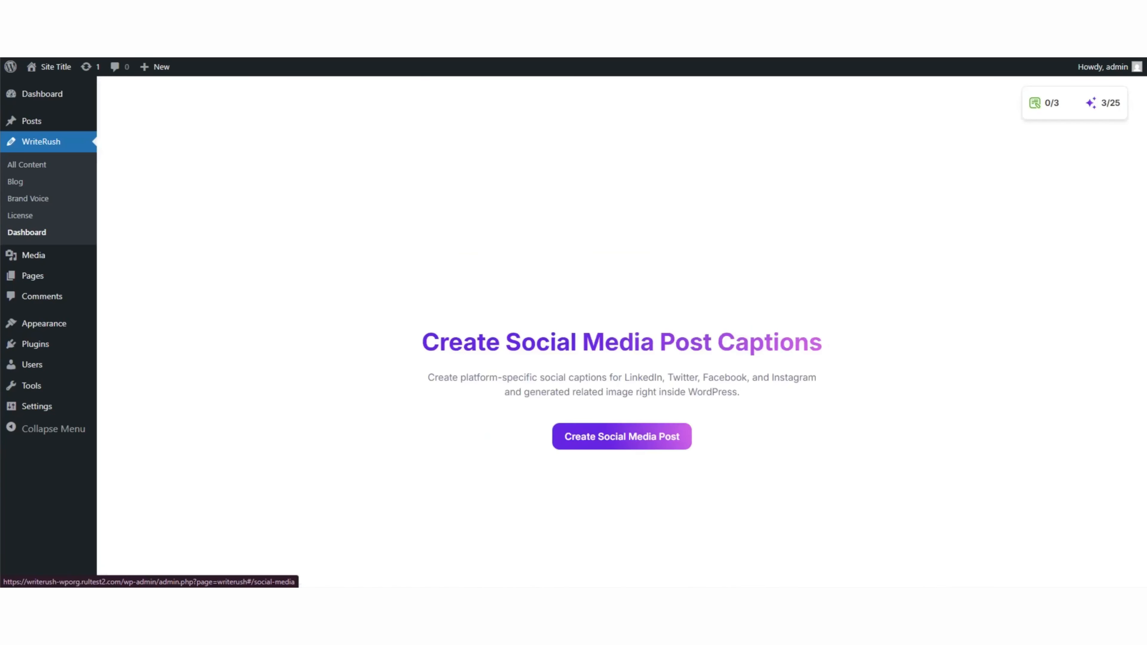
pyautogui.scroll(-1, 622, 332)
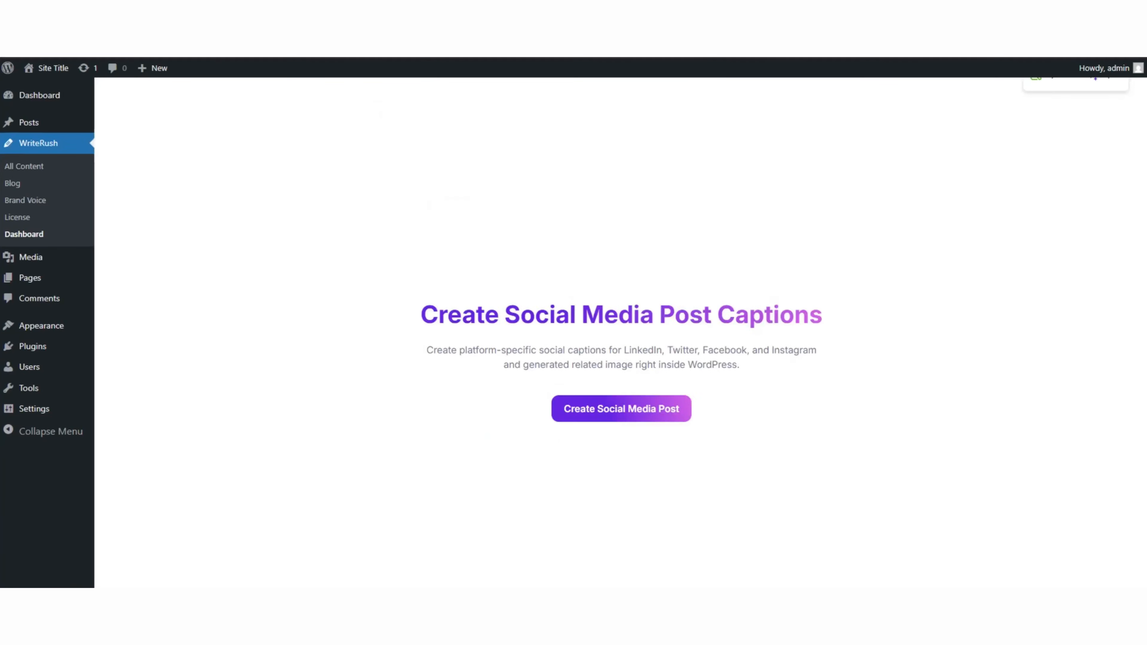
pyautogui.click(621, 408)
pyautogui.scroll(1, 622, 409)
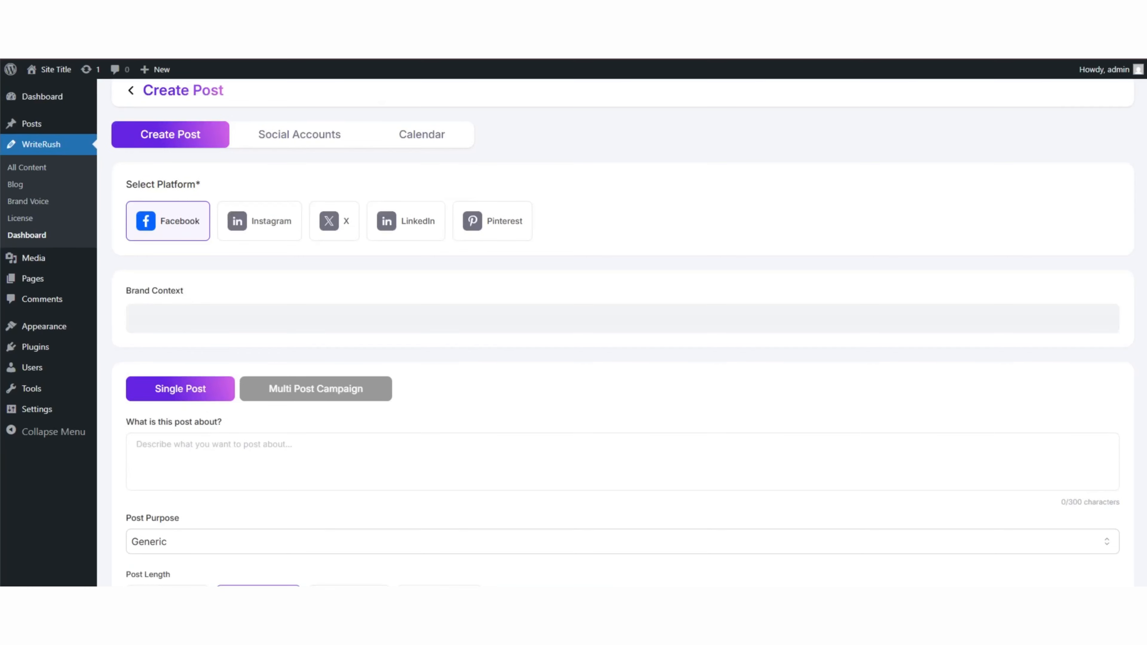
pyautogui.scroll(1, 621, 332)
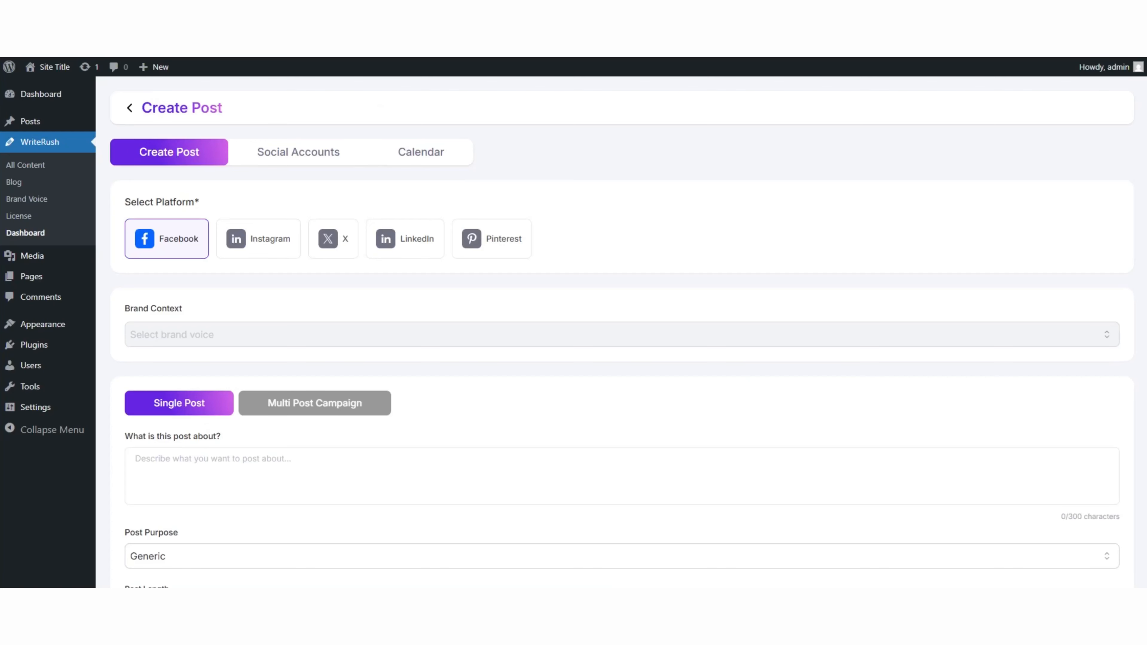
pyautogui.scroll(-1, 622, 332)
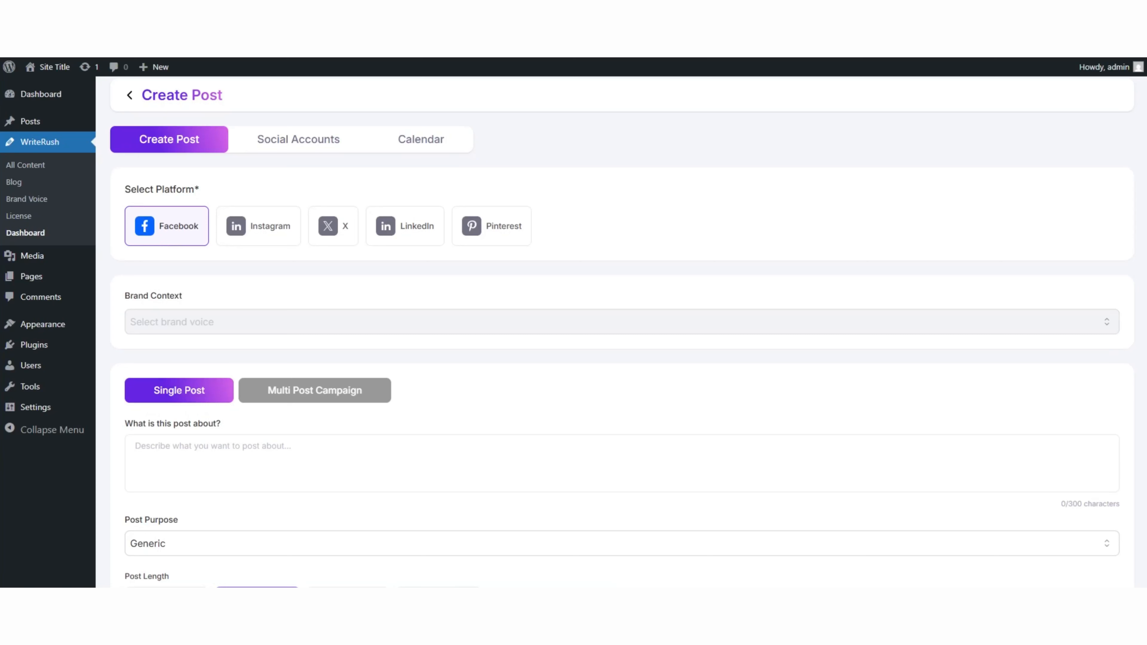